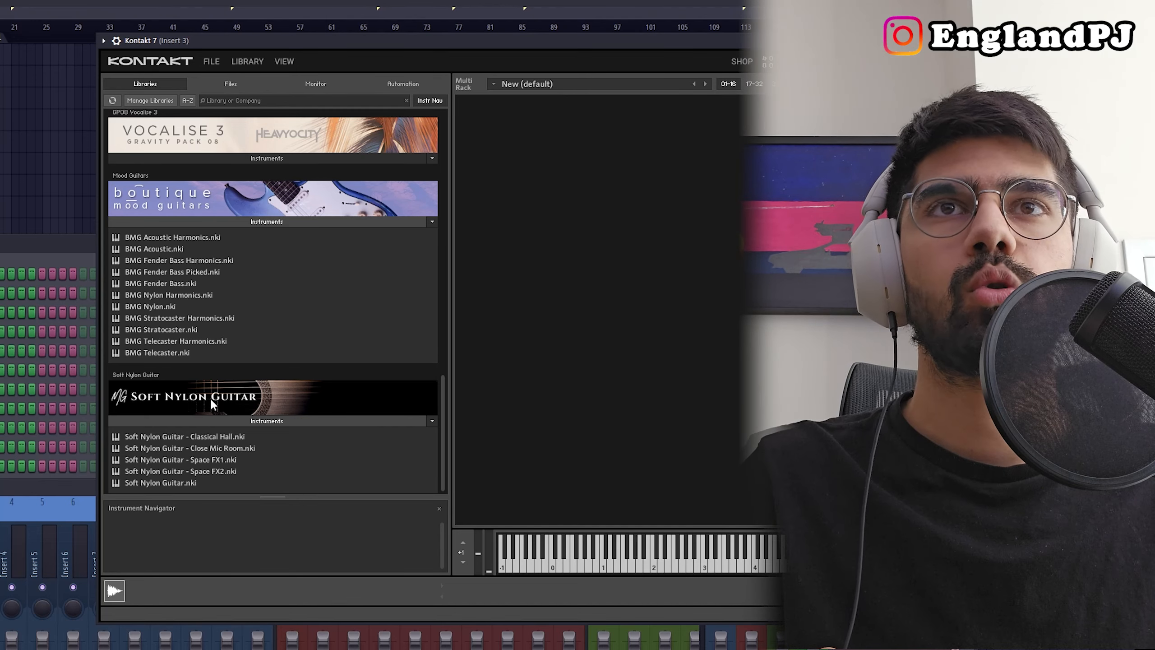
Browse the installed Kontakt libraries for a guitar instrument.
scroll(200, 378, up, 5)
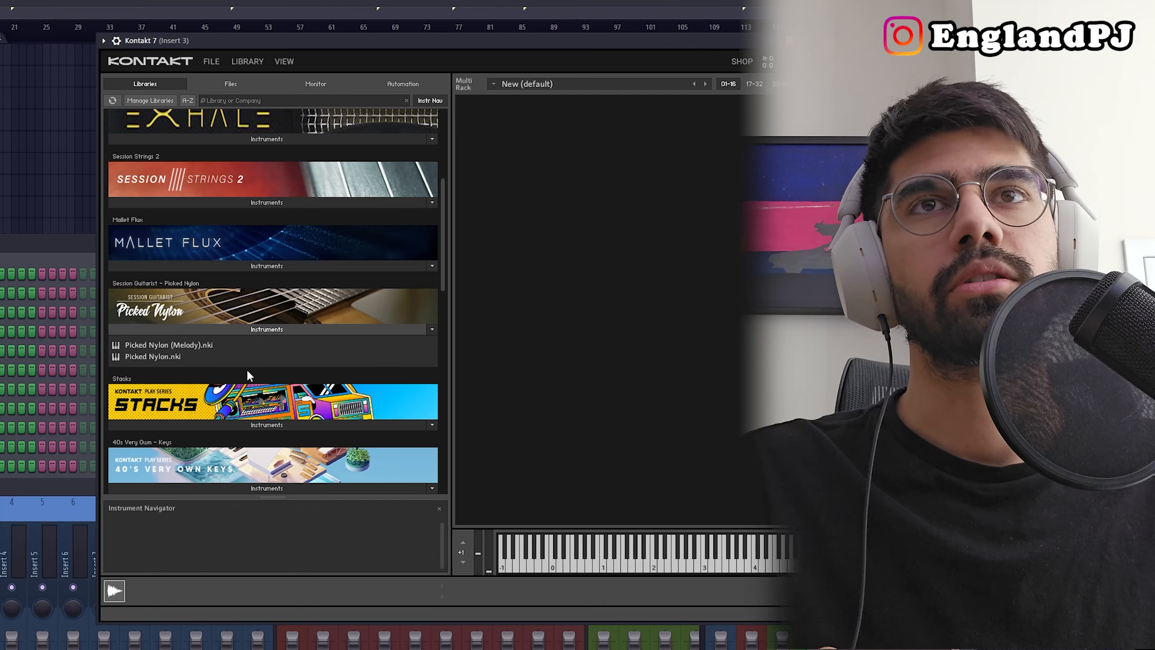
scroll(223, 300, down, 5)
scroll(195, 232, up, 2)
click(172, 188)
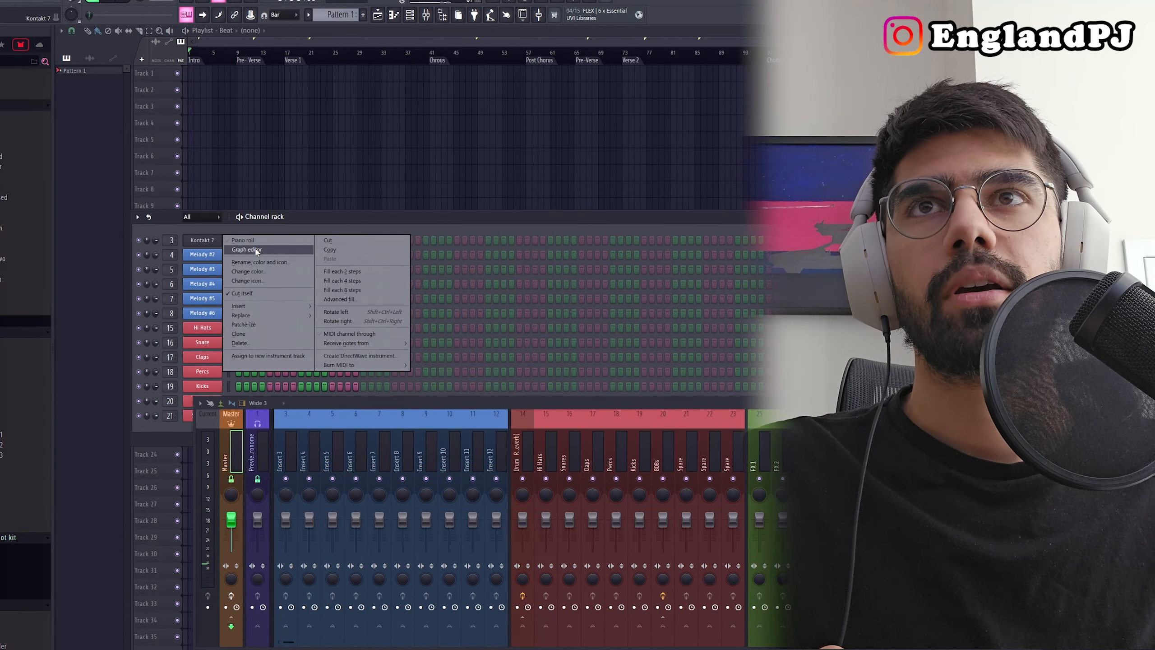
Open the piano roll of the Kontakt 7 channel, set the scale highlighting root note to A and change the snap resolution.
click(257, 242)
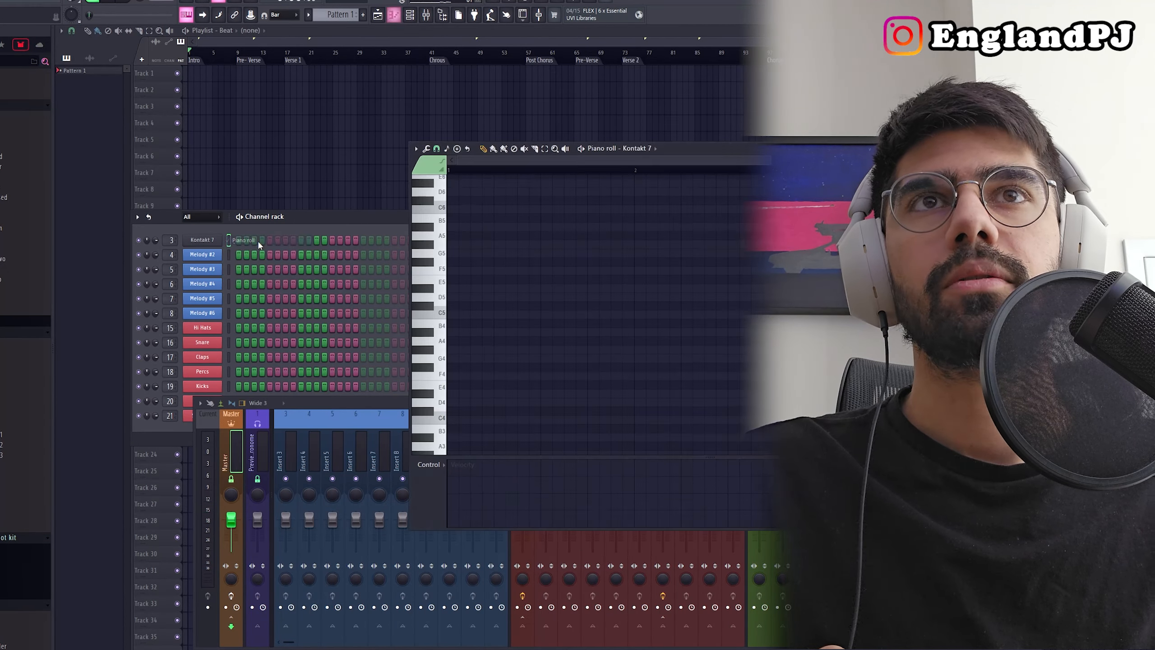
click(416, 148)
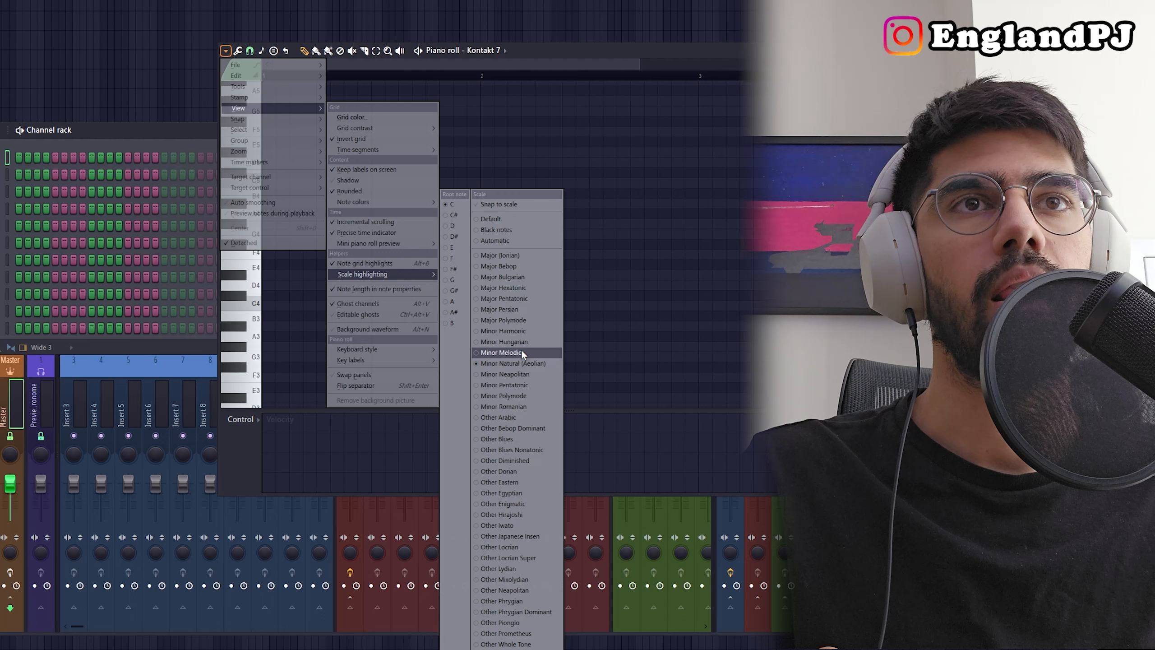
click(452, 302)
click(250, 50)
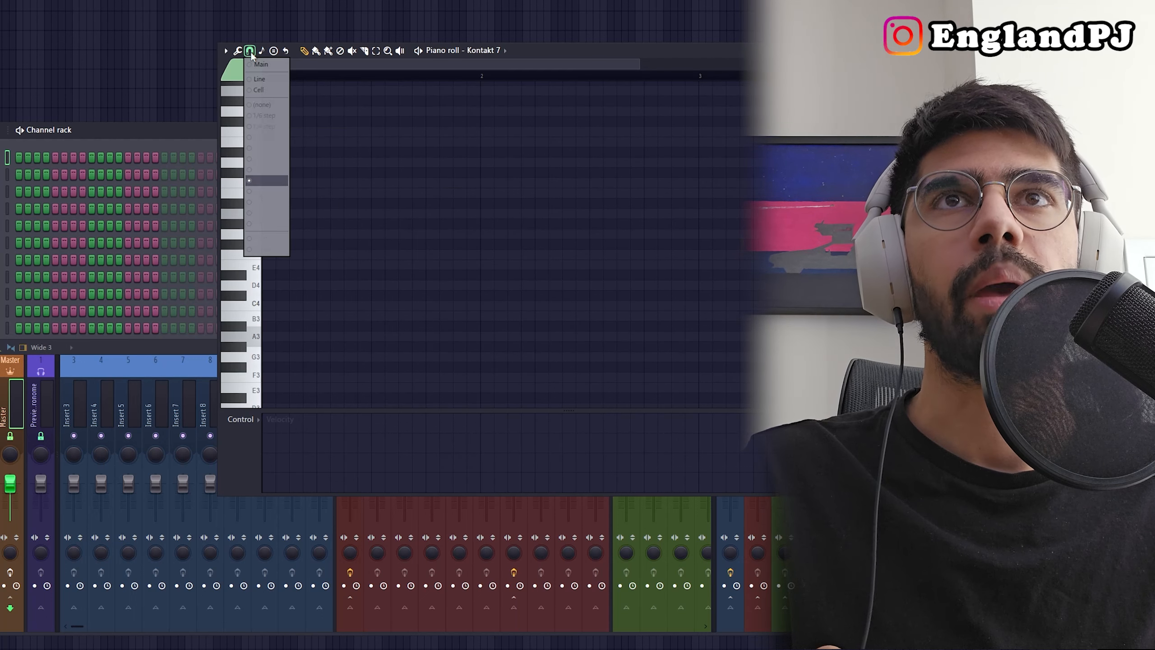
click(269, 191)
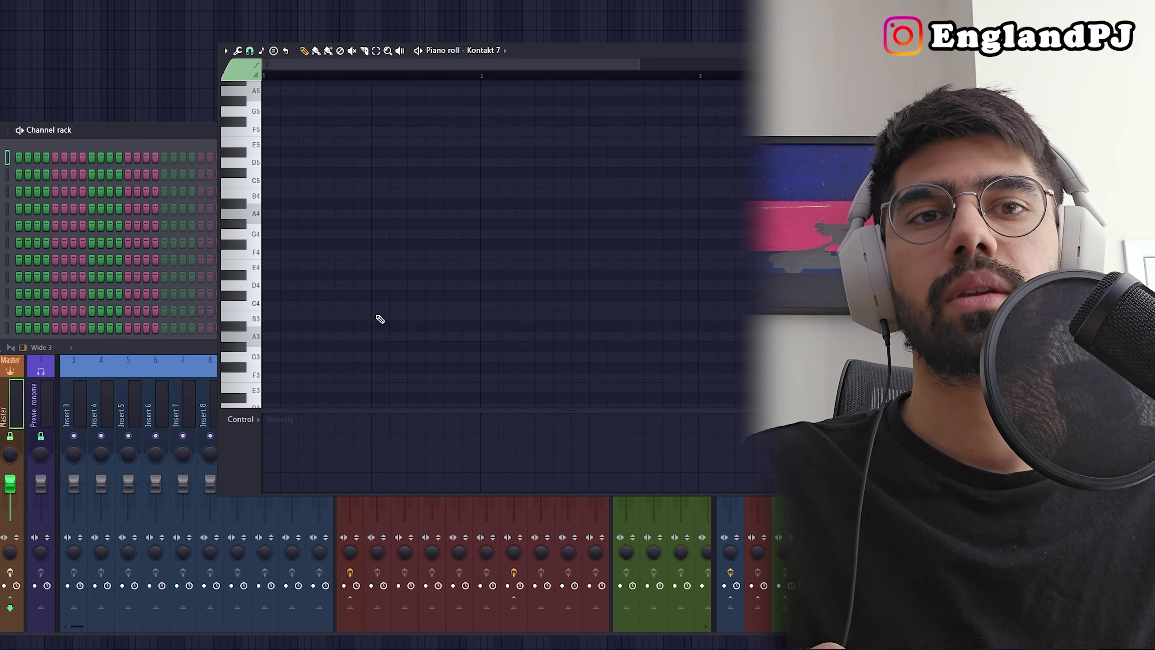
Draw one-bar root notes E5 and C5 followed by a two-bar B4, and play them back.
scroll(319, 303, up, 5)
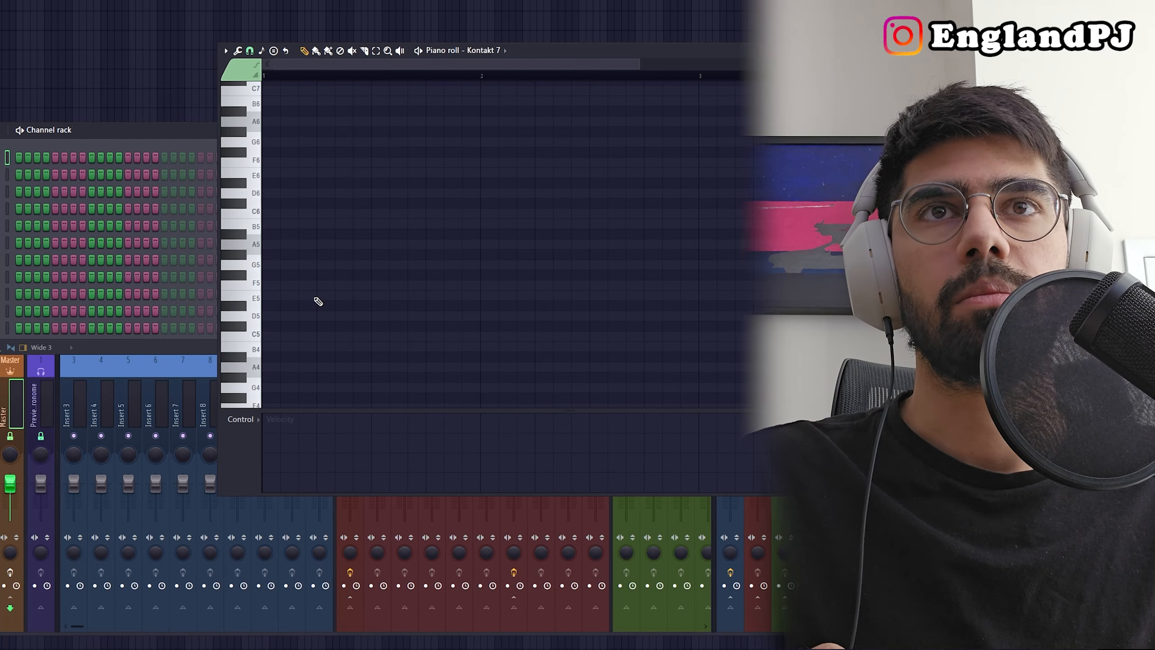
click(278, 296)
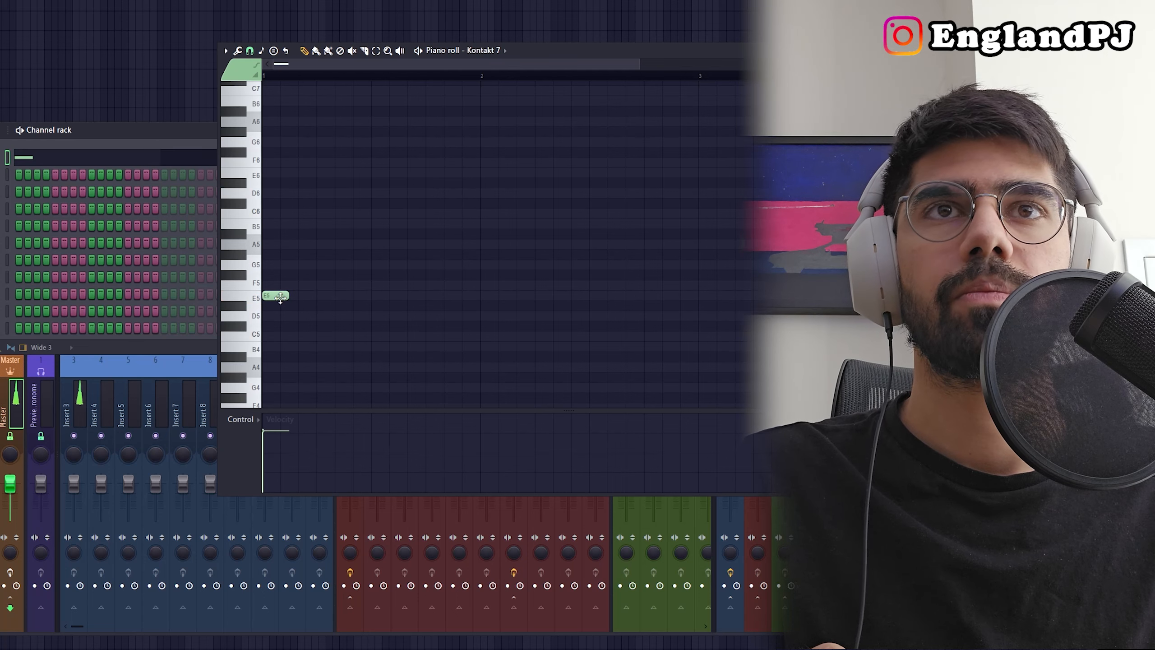
drag(289, 296, 469, 309)
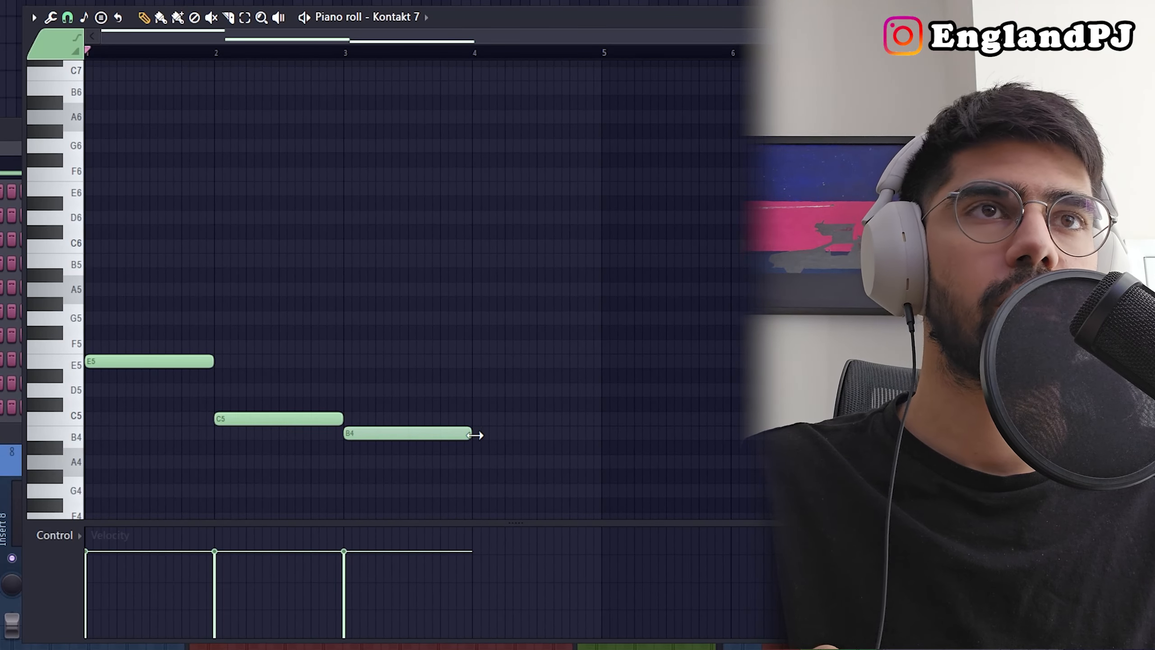
drag(473, 435, 601, 463)
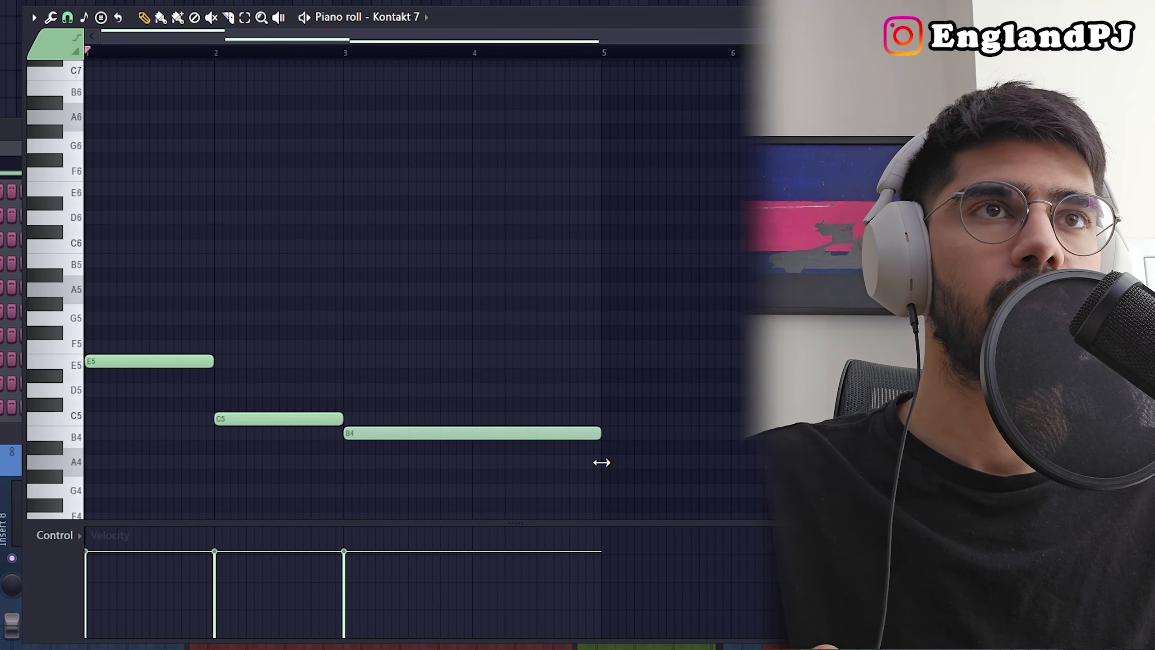
key(space)
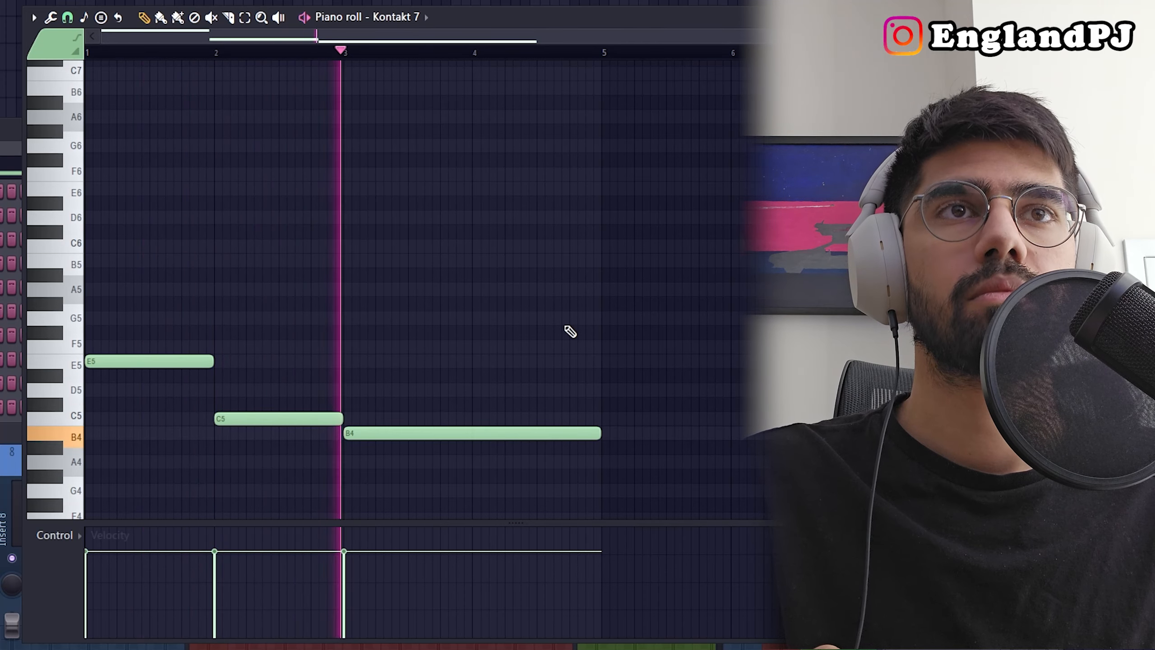
key(space)
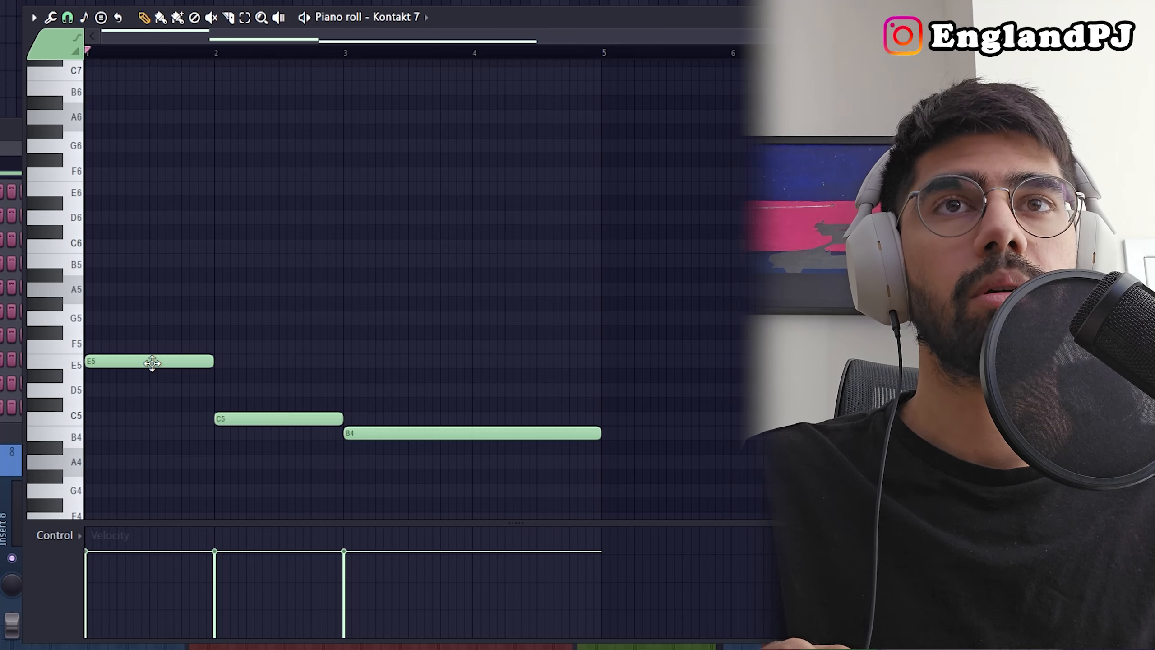
Stack full-bar G5, B5 and E6 notes above the E5 root in bar 1.
drag(317, 363, 43, 329)
scroll(129, 378, up, 3)
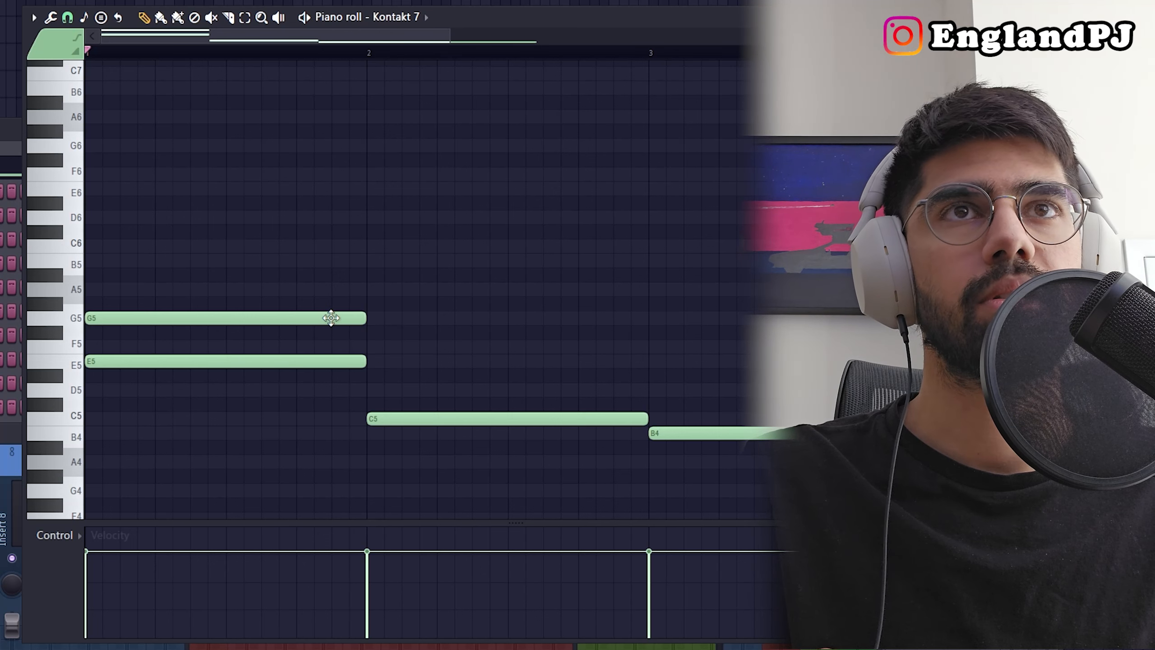
click(153, 265)
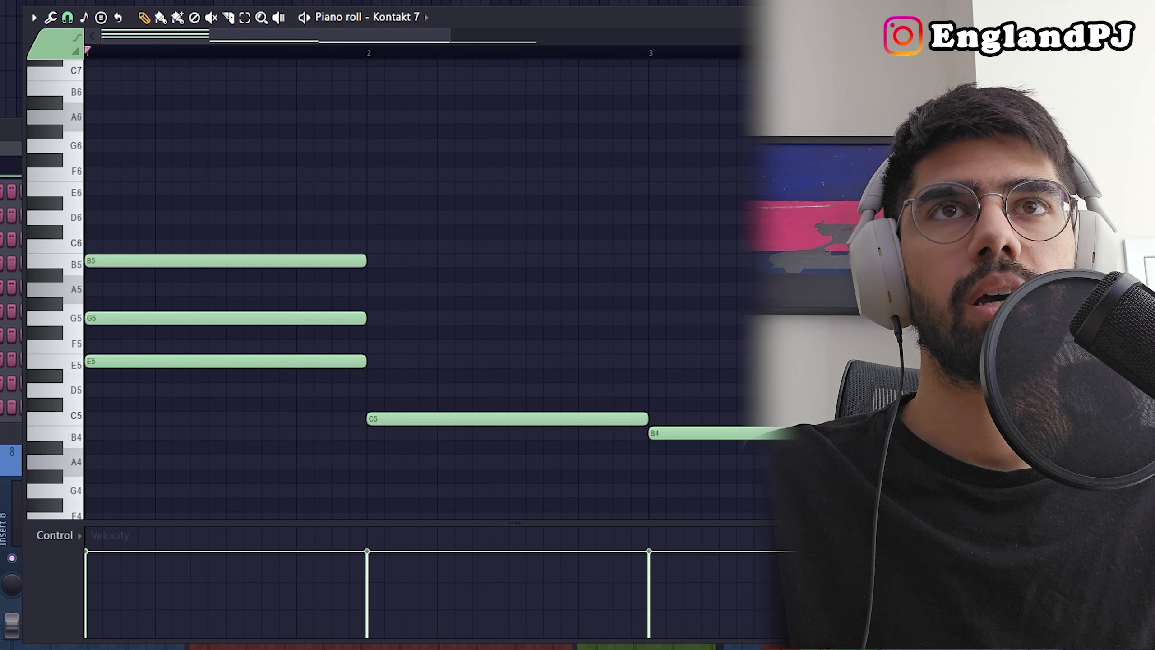
drag(165, 193, 92, 188)
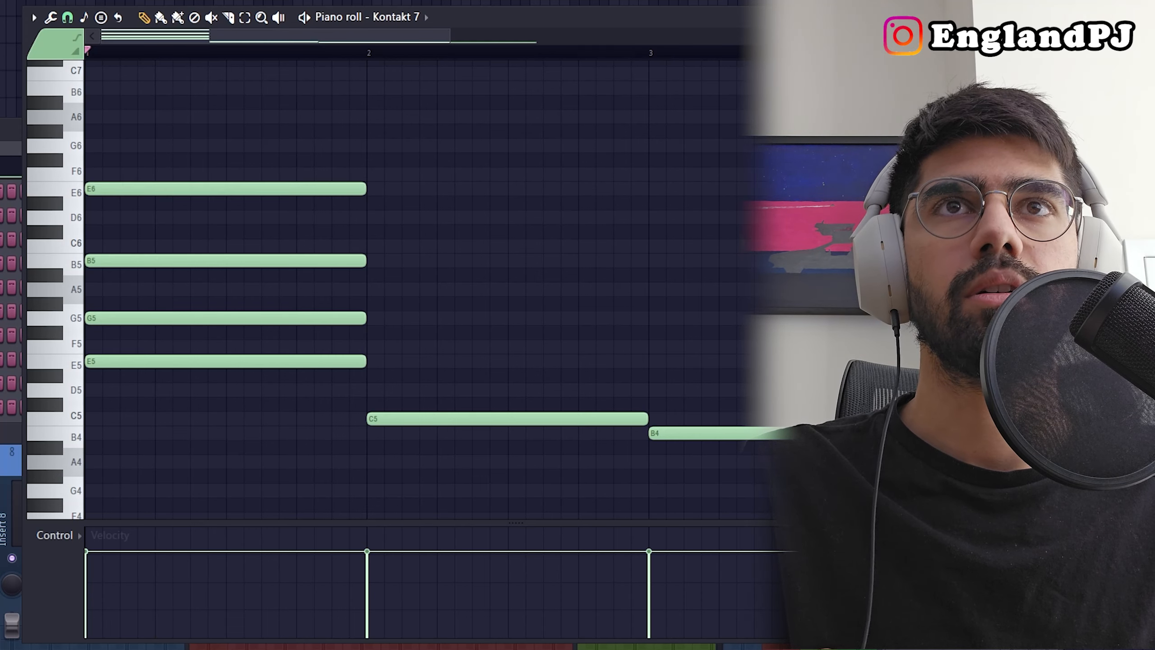
Build the remaining chords by adding E5, G5 and C6 over C5, and D5, F5 and B5 over B4.
drag(363, 346, 86, 147)
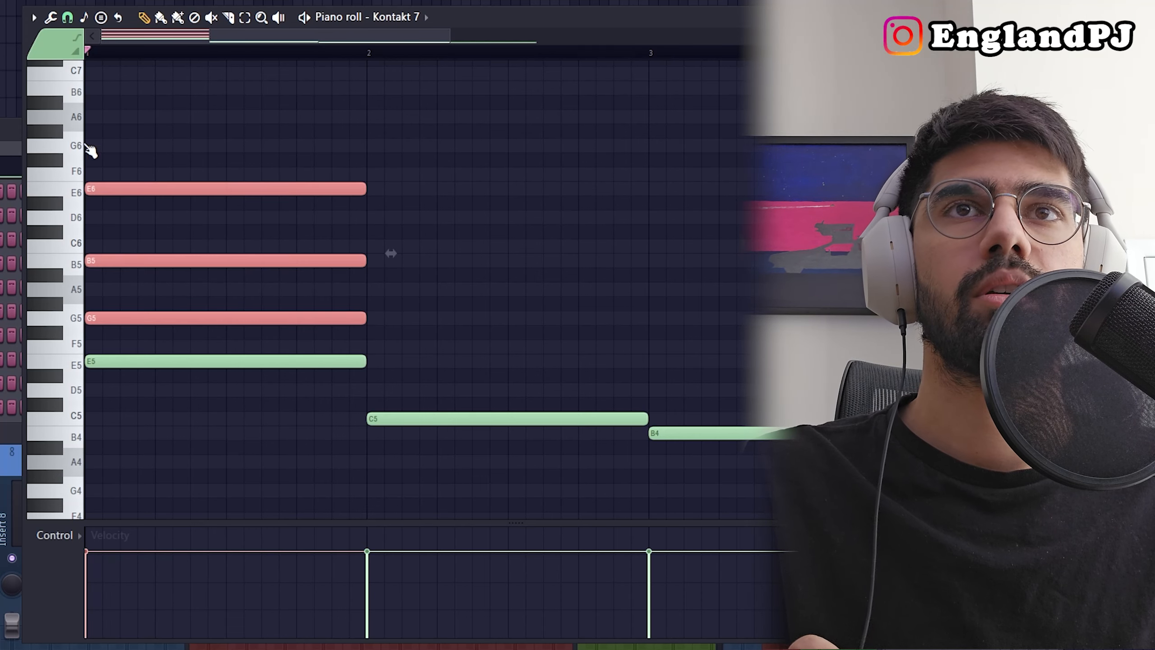
drag(258, 434, 63, 154)
ctrl+click(195, 494)
scroll(390, 384, down, 3)
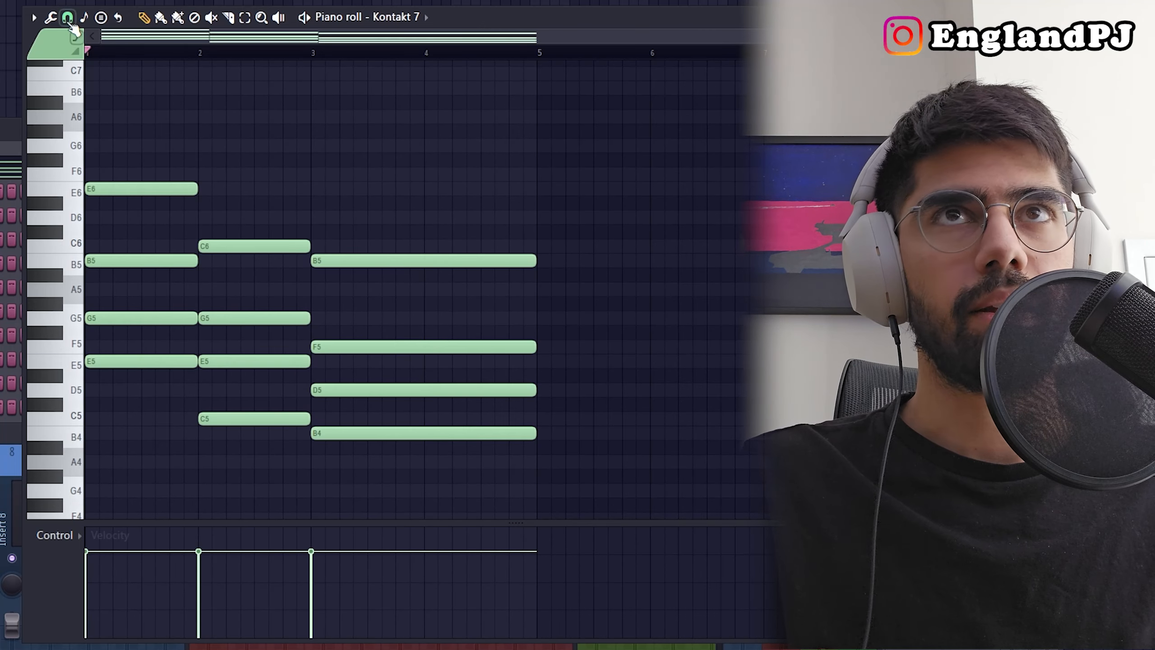
Change the snap resolution, stagger G5, B5 and E6 of the first chord by successive grid steps, and play it back.
click(69, 18)
click(92, 220)
scroll(146, 343, up, 3)
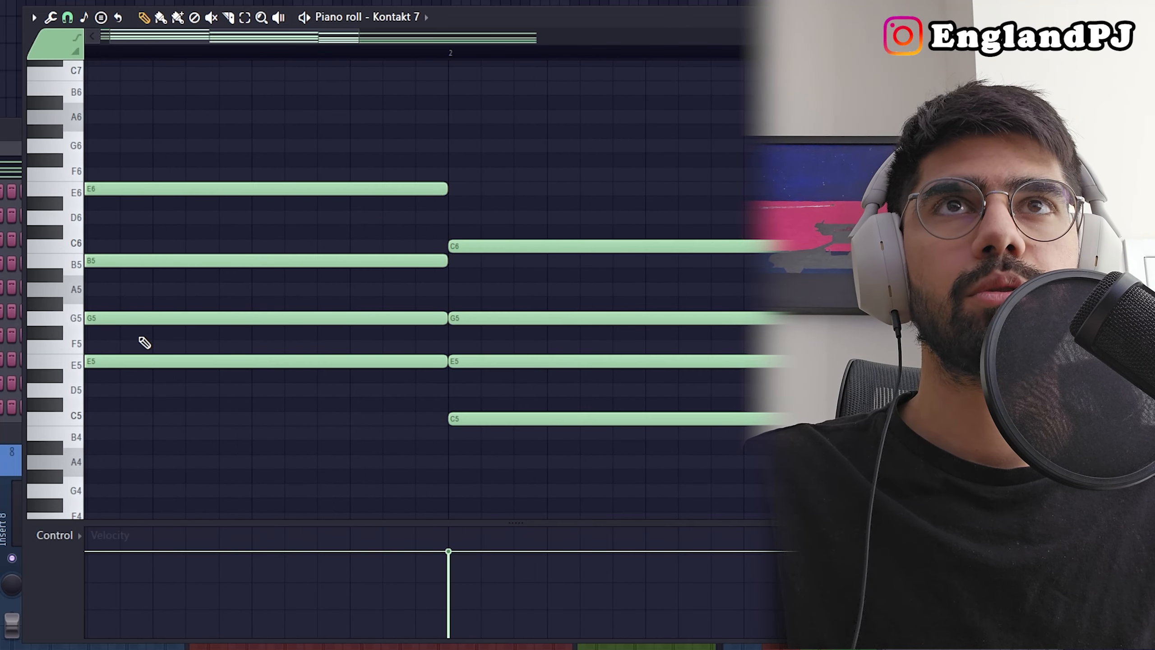
scroll(116, 49, up, 2)
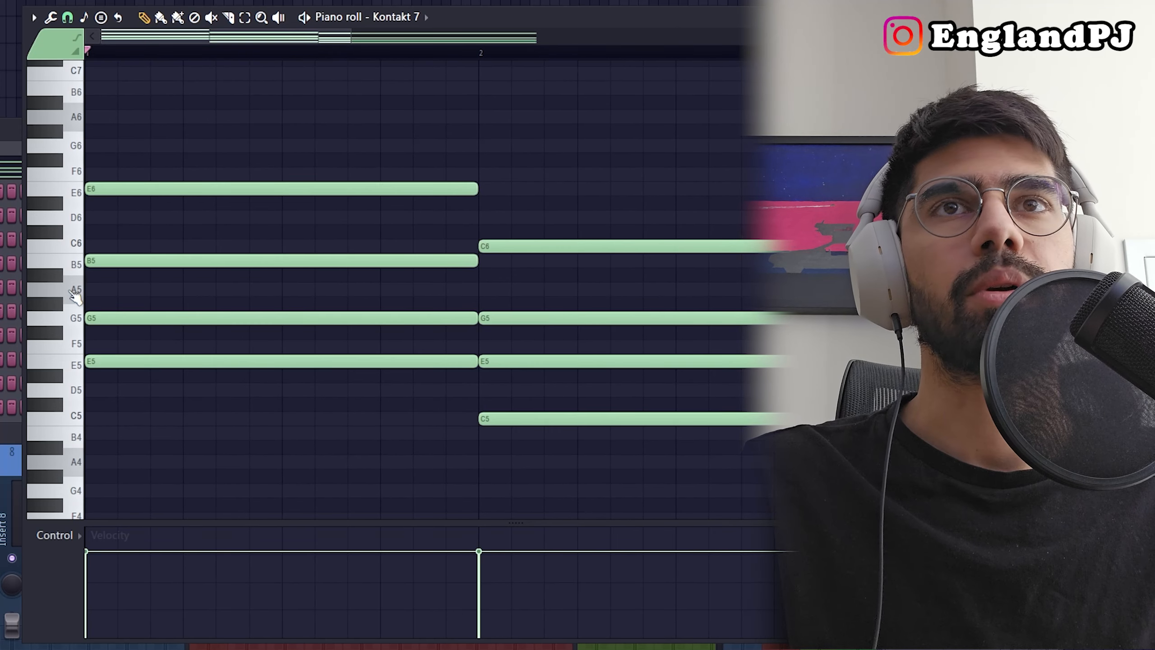
drag(115, 321, 160, 312)
drag(146, 260, 212, 260)
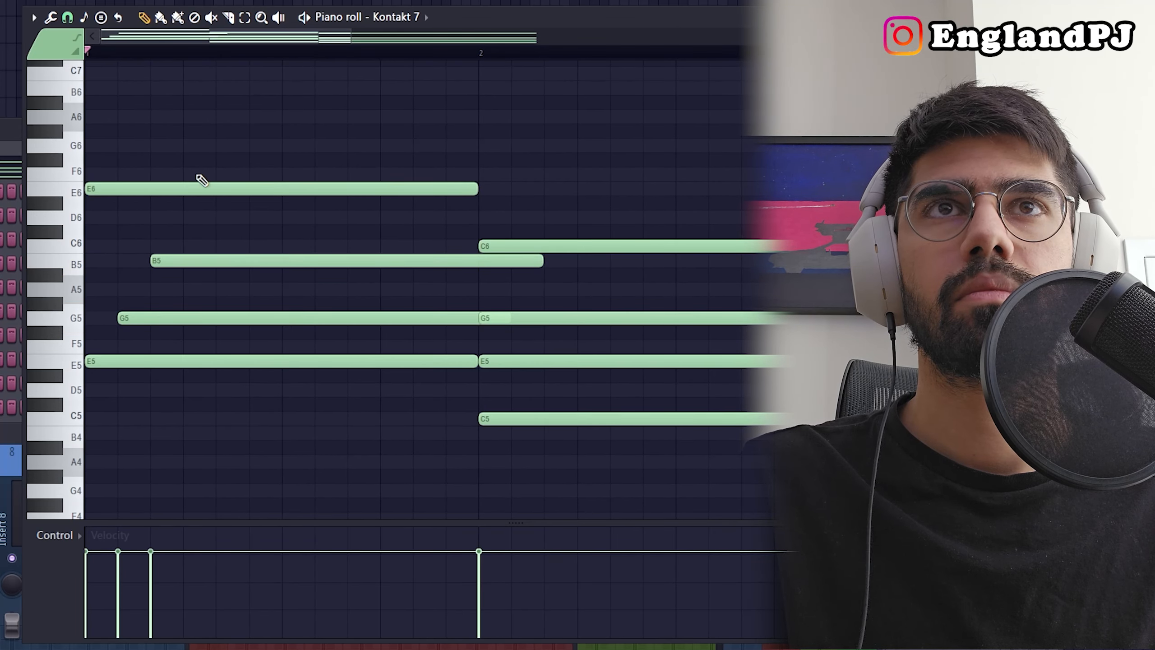
drag(199, 188, 296, 188)
key(space)
key(space)
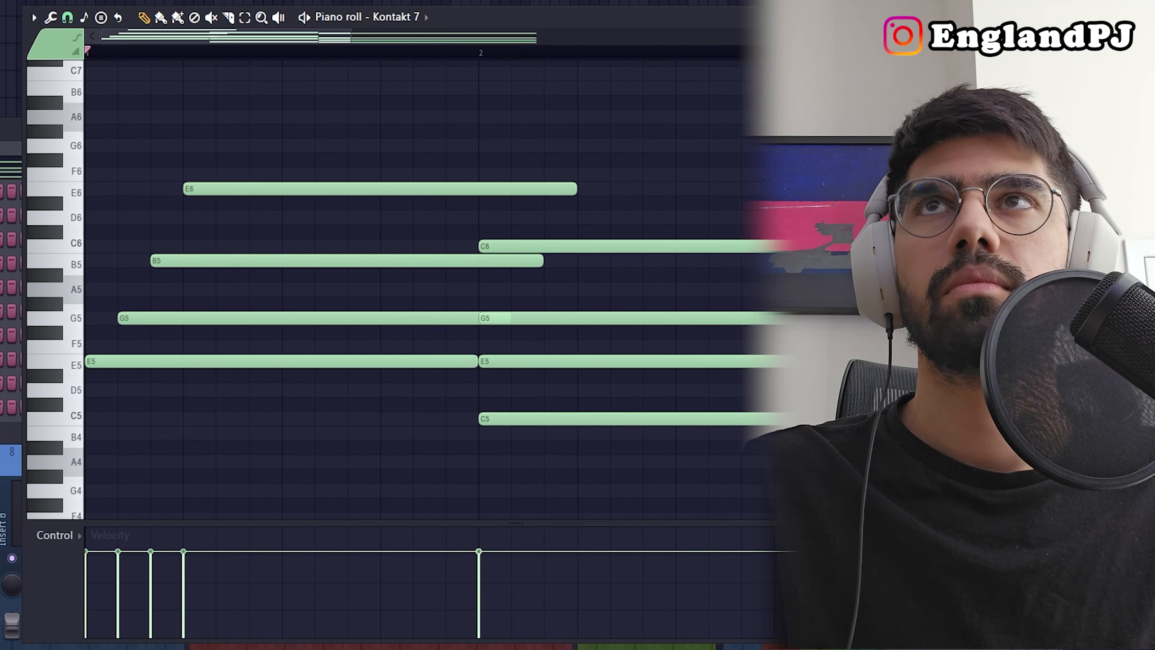
key(space)
key(space)
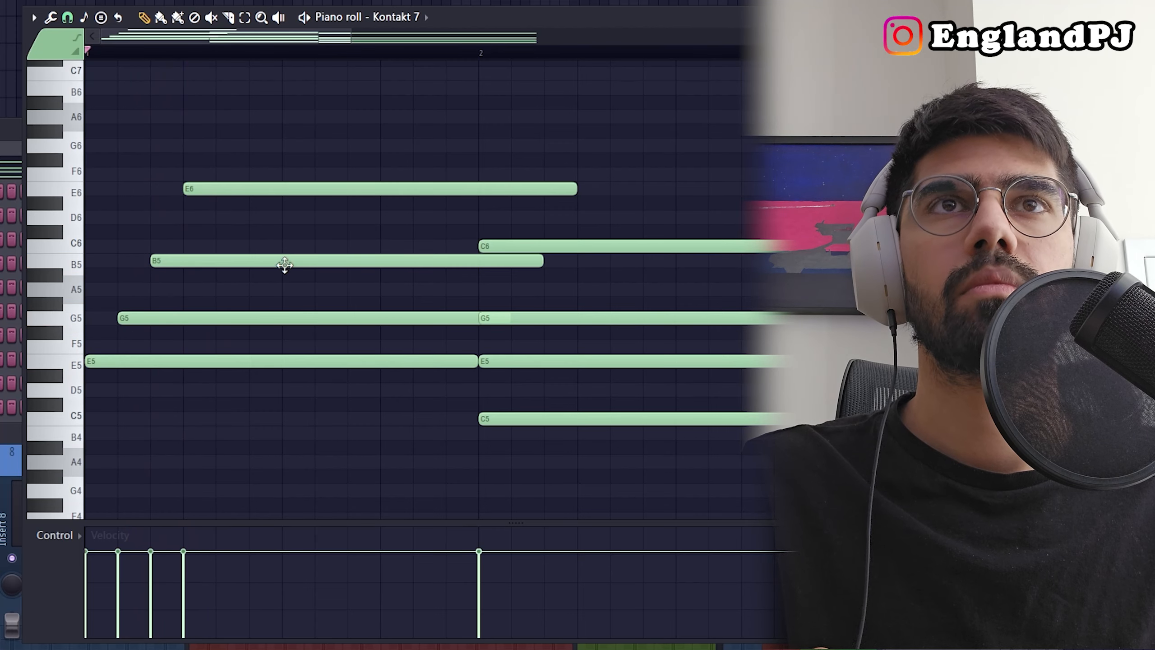
Trim the staggered first chord to half a bar, duplicate it into the second half of bar 1, and play it back.
drag(393, 344, 378, 137)
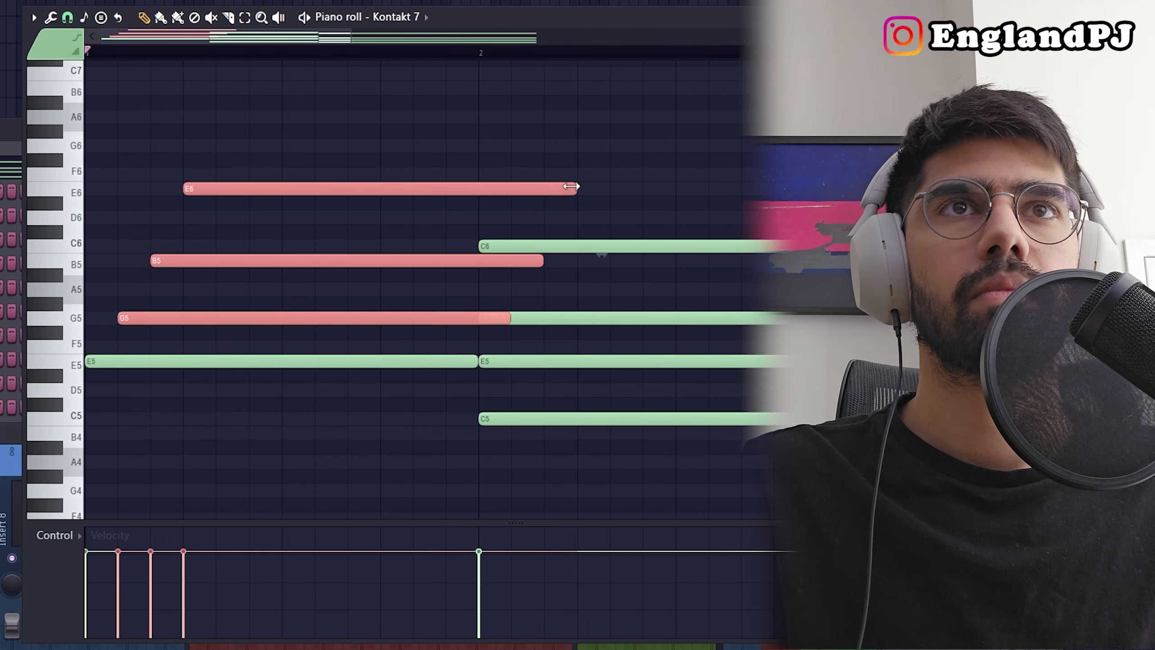
drag(572, 186, 350, 235)
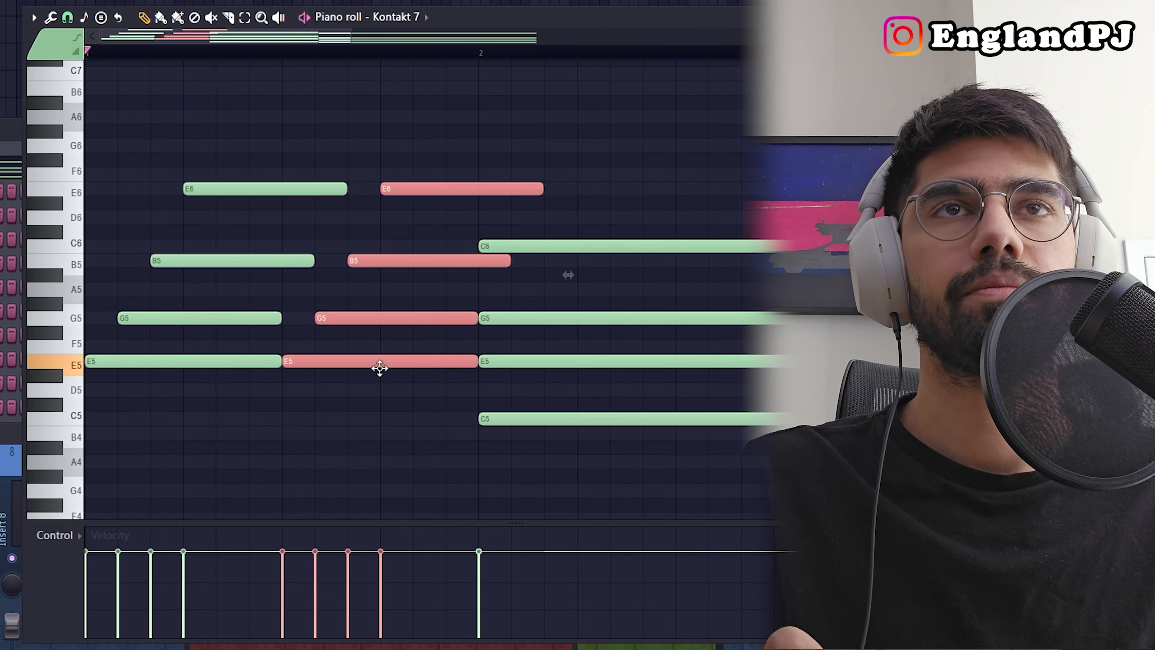
key(space)
right_click(354, 418)
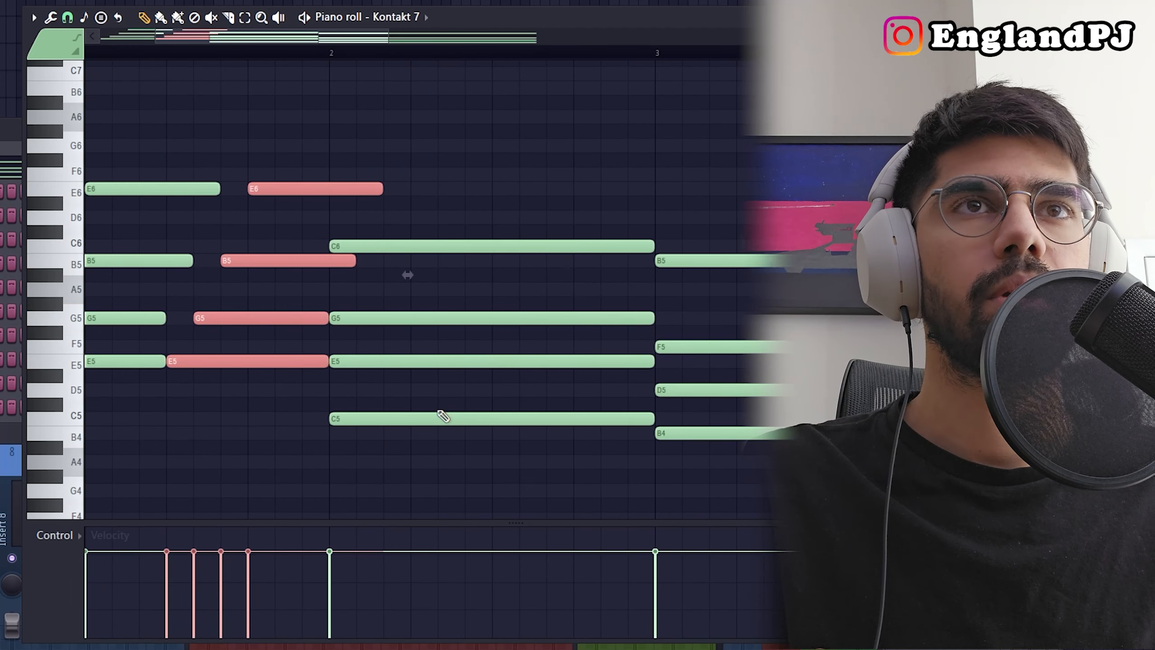
Stagger the E5, G5 and C6 notes of the bar 2 chord by successive grid steps after C5.
scroll(434, 364, up, 2)
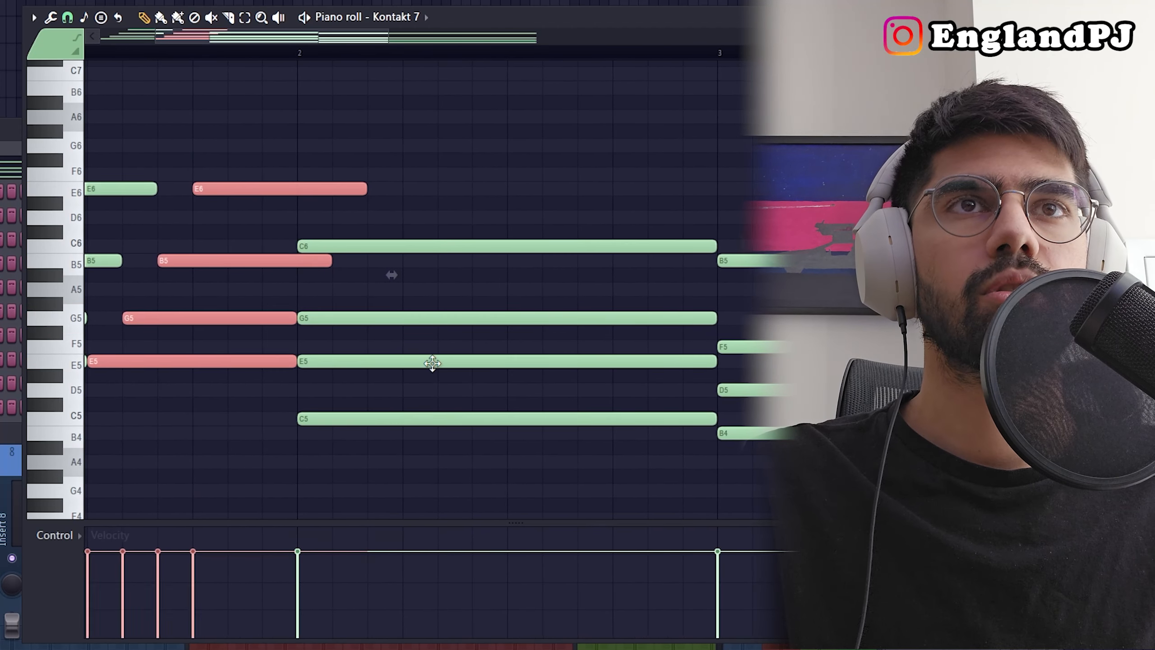
drag(431, 363, 476, 361)
drag(423, 319, 490, 323)
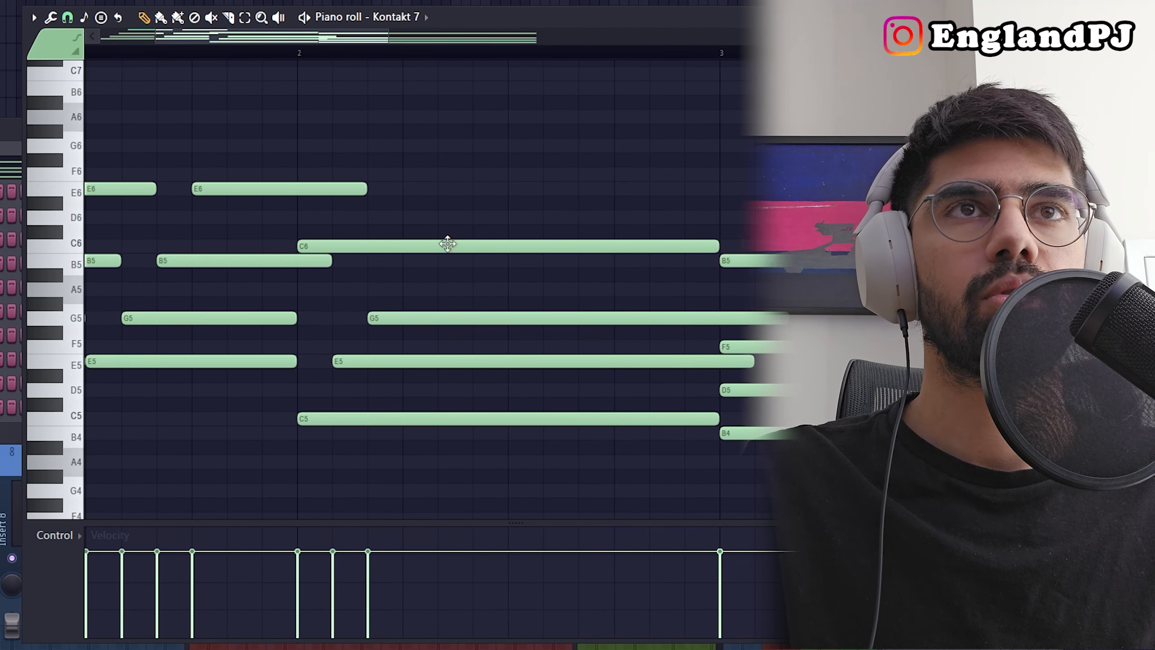
drag(447, 244, 541, 250)
Cut the staggered bar 2 chord to half-bar notes, repeat it in the second half of the bar, and play the pattern back.
drag(541, 182, 486, 513)
drag(822, 247, 637, 330)
drag(448, 420, 652, 419)
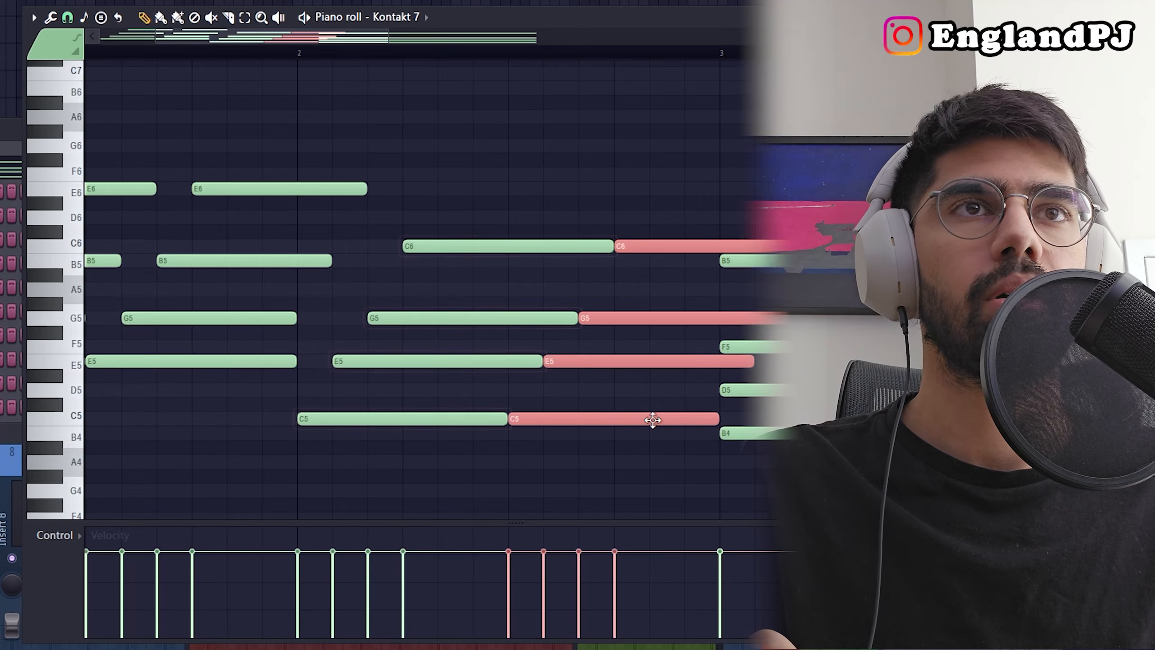
key(space)
scroll(228, 501, down, 3)
right_click(179, 489)
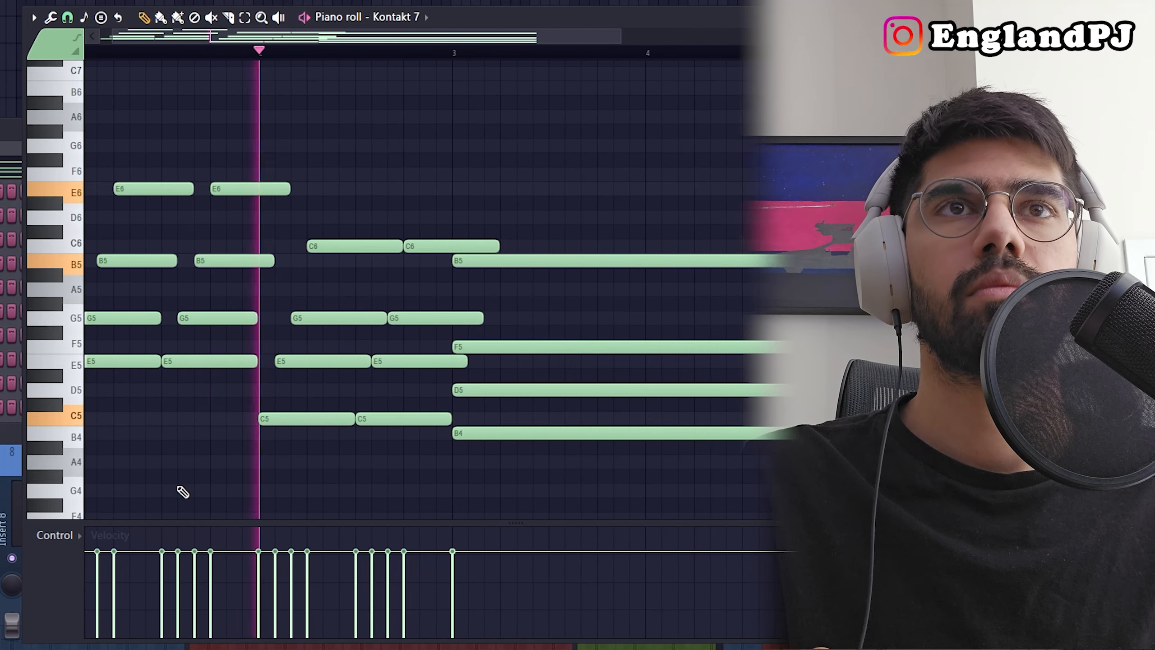
scroll(399, 485, down, 2)
key(space)
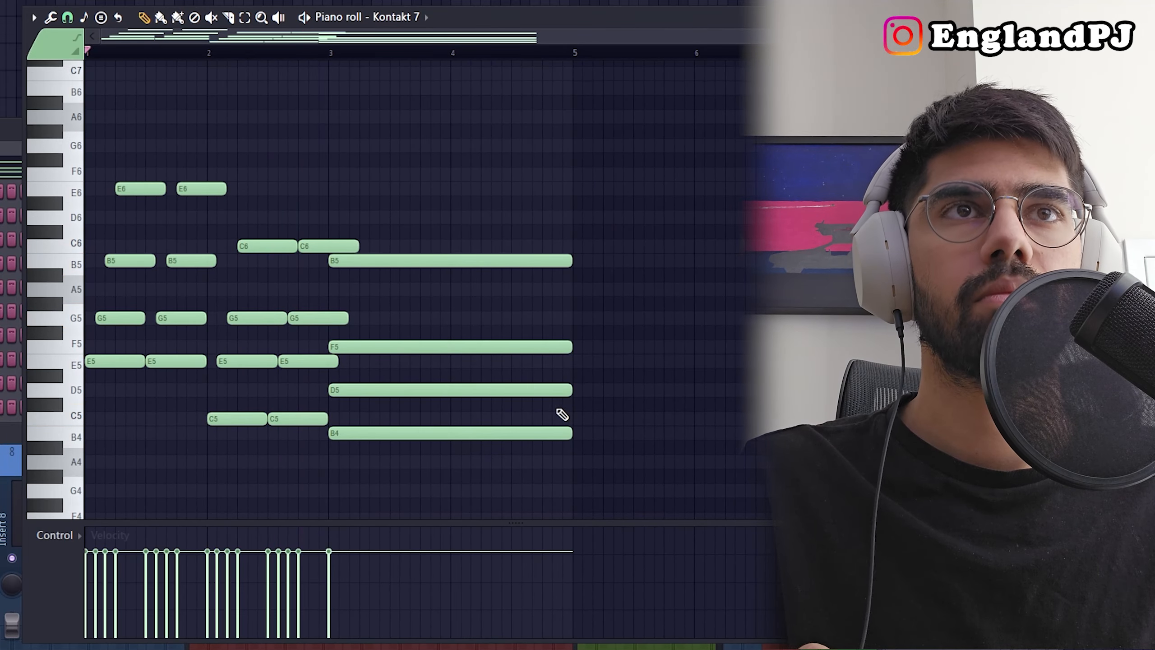
Stagger the B4 chord's notes, repeat it as half-bar patterns across bars 3 and 4, and play the progression.
drag(557, 410, 510, 255)
scroll(342, 437, up, 3)
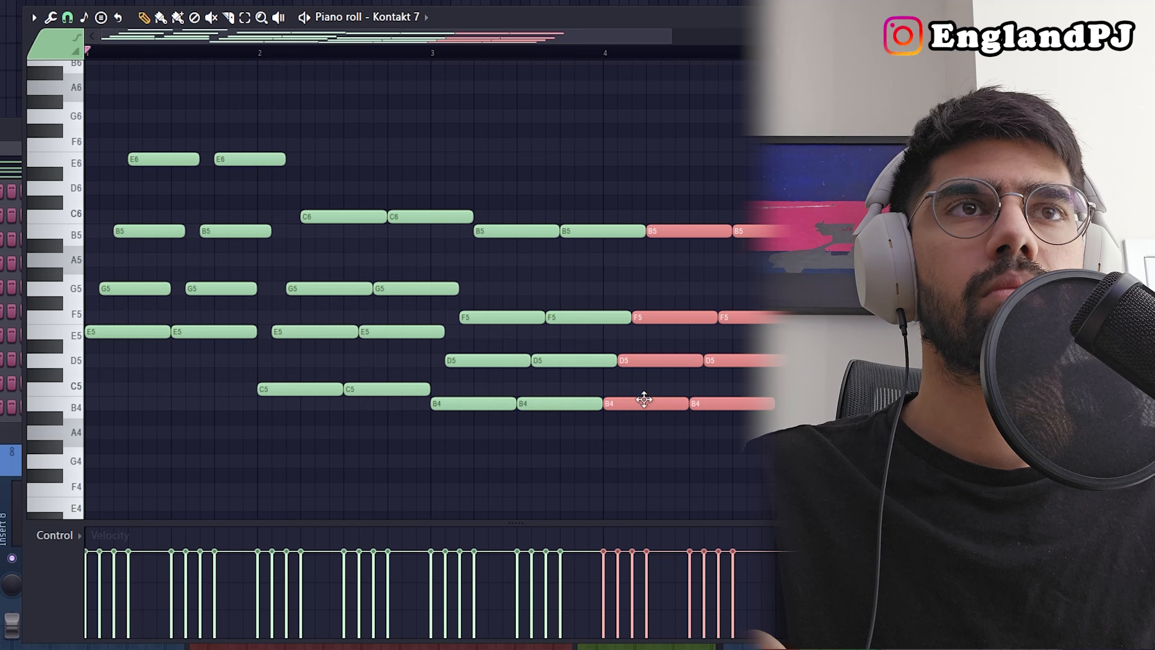
key(space)
right_click(400, 467)
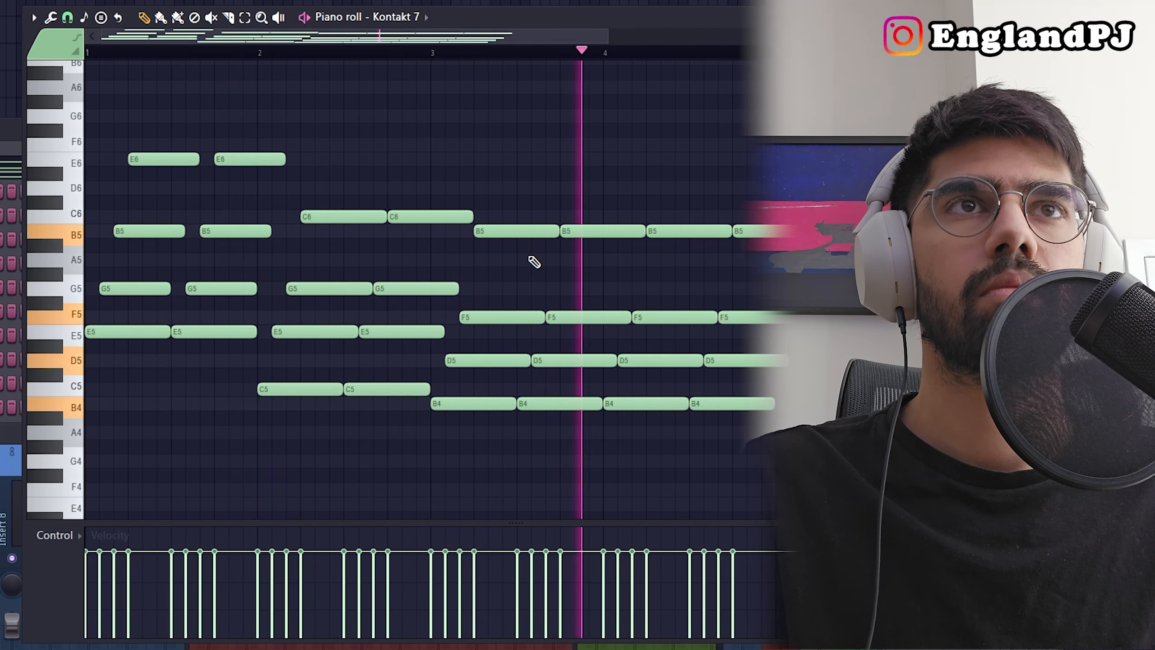
key(space)
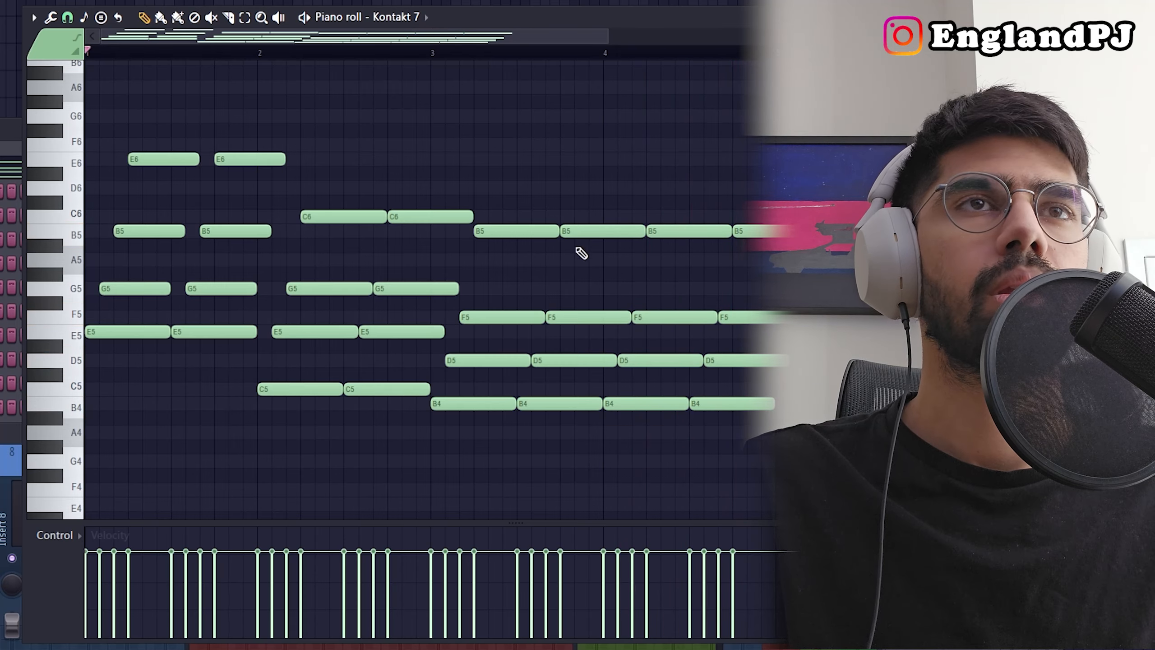
Select all the chord notes in bars 3 and 4 and transpose them down two semitones.
scroll(581, 253, up, 3)
drag(404, 338, 566, 211)
scroll(782, 453, down, 3)
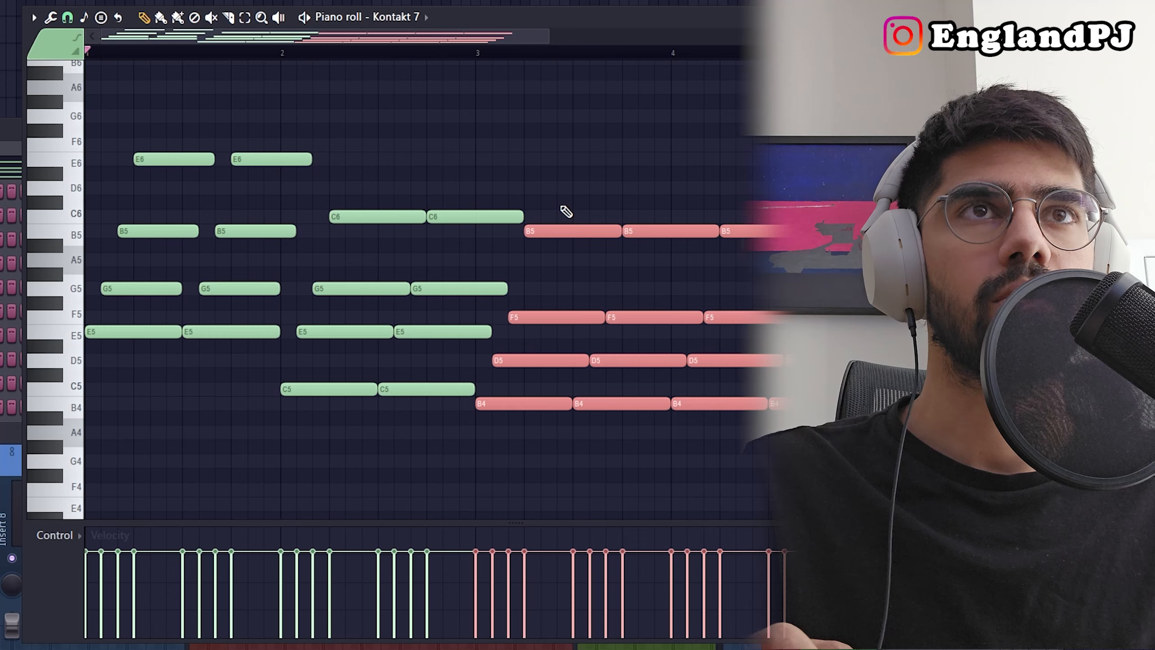
key(shift+Down)
key(shift+Down)
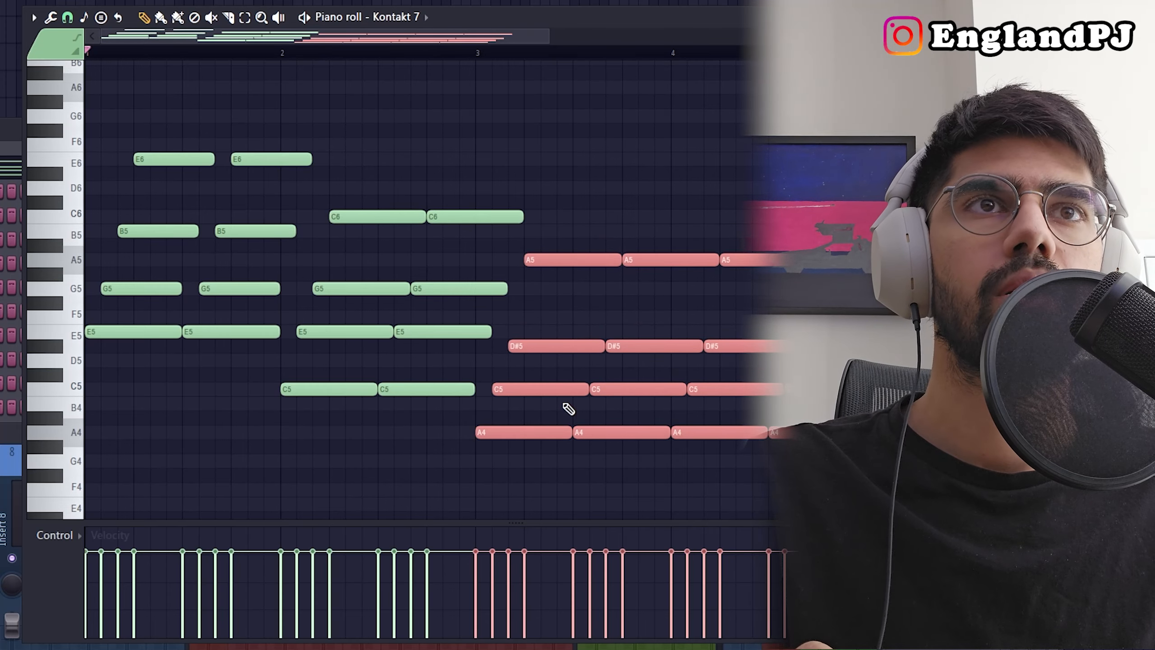
Voice bar 3 as B4, E5, G5 and B5, give bar 4 the same upper notes over a C5 bass, and play back.
ctrl+click(566, 407)
scroll(556, 410, up, 2)
scroll(547, 411, up, 1)
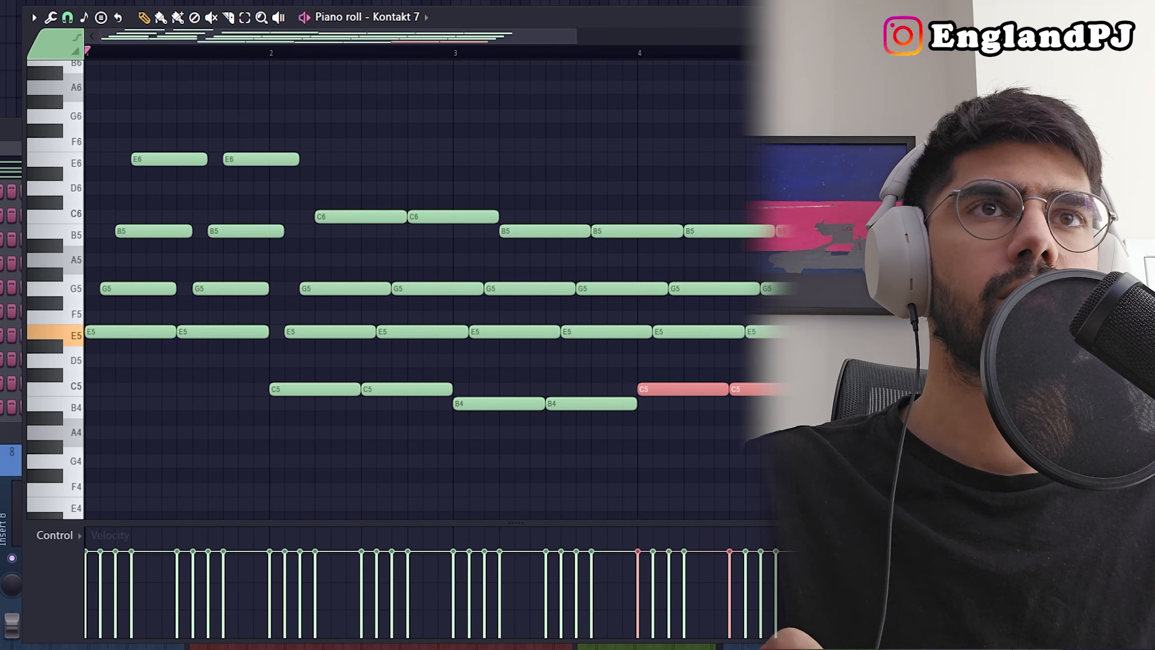
key(space)
click(566, 51)
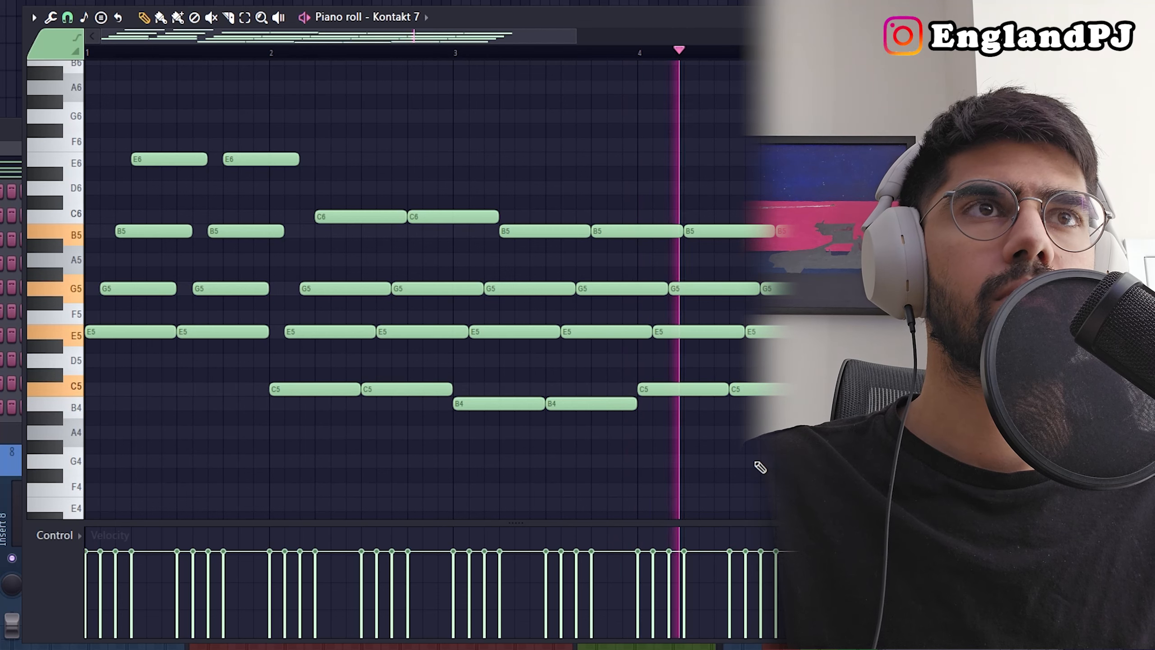
Lower both bar 4 bass notes three semitones to A4 and play the progression.
key(shift+Down)
key(shift+Down)
key(shift+Down)
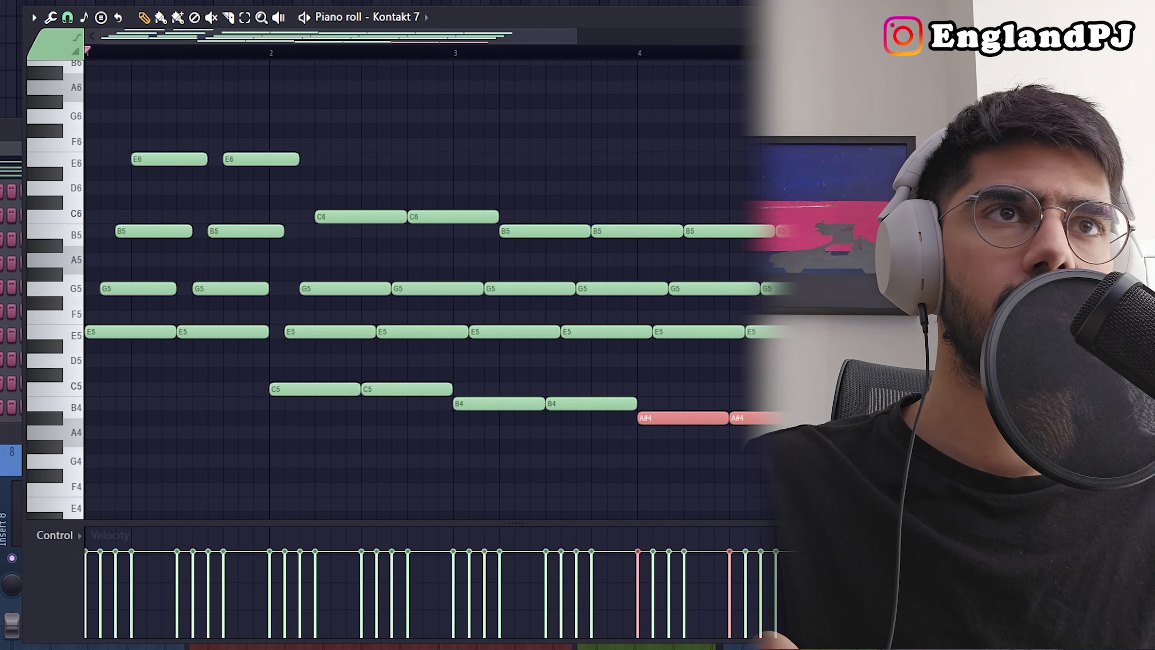
key(space)
key(space)
Select the top notes of the bar 4 chord and raise them to E6.
drag(686, 216, 789, 250)
key(shift+Up)
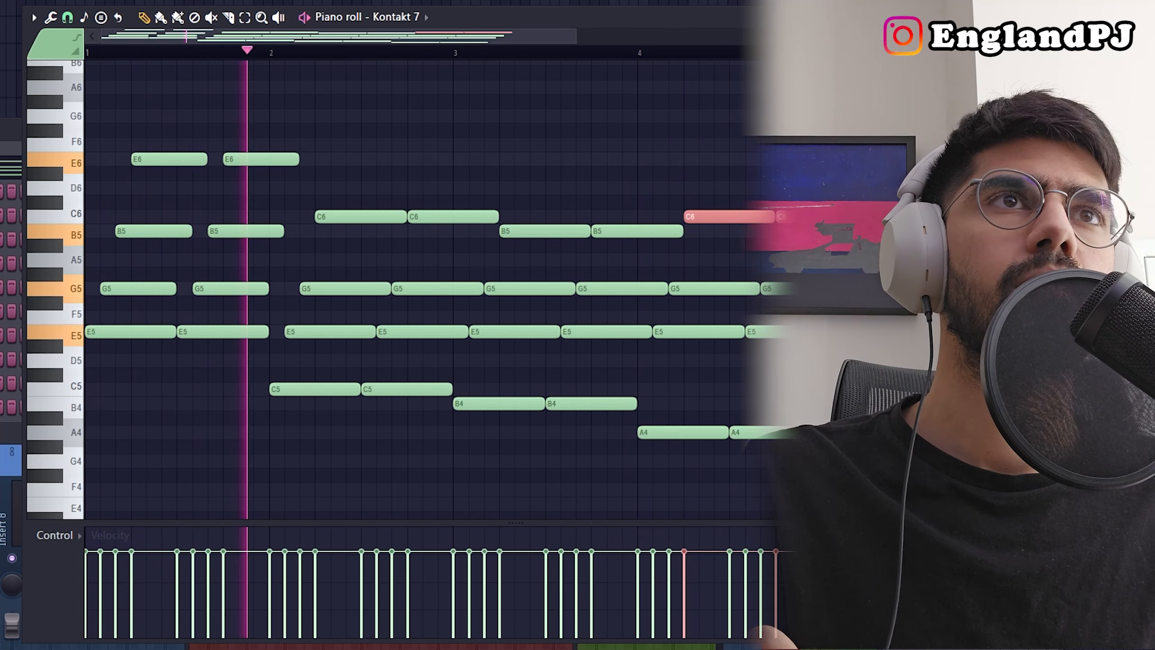
key(shift+Down)
key(shift+Down)
key(shift+Up)
key(shift+Up)
key(shift+Up)
key(shift+Up)
key(shift+Up)
key(shift+Up)
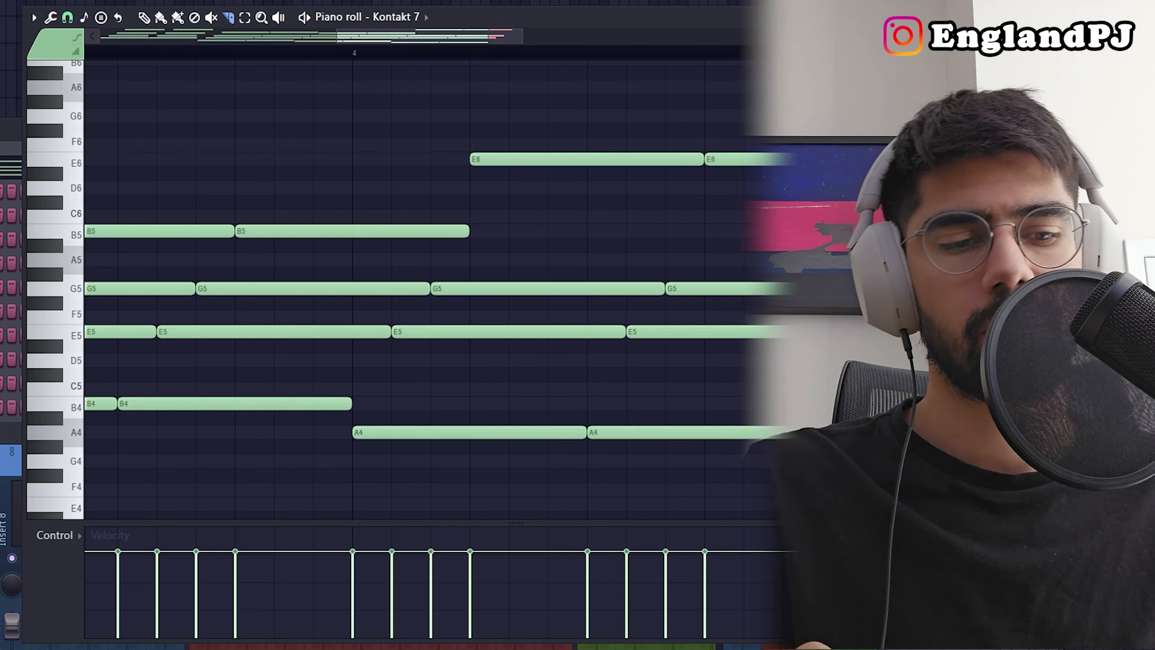
Delete the note ends that run past bar 4 and play the four-bar progression.
key(Delete)
key(ctrl+a)
scroll(683, 323, down, 7)
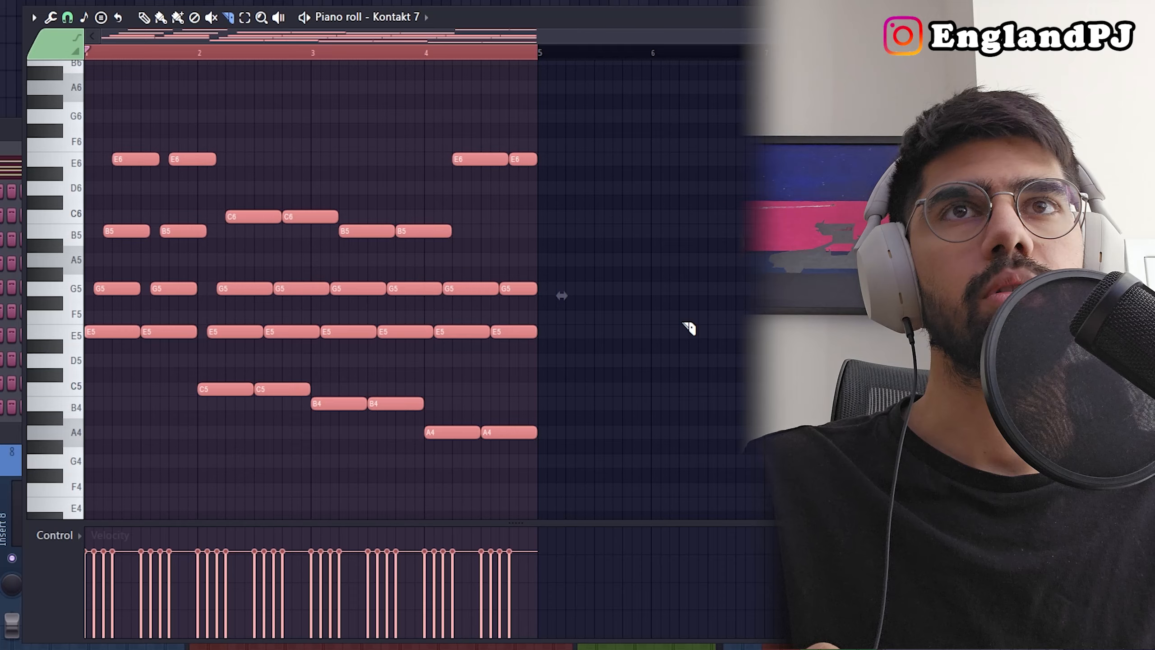
key(space)
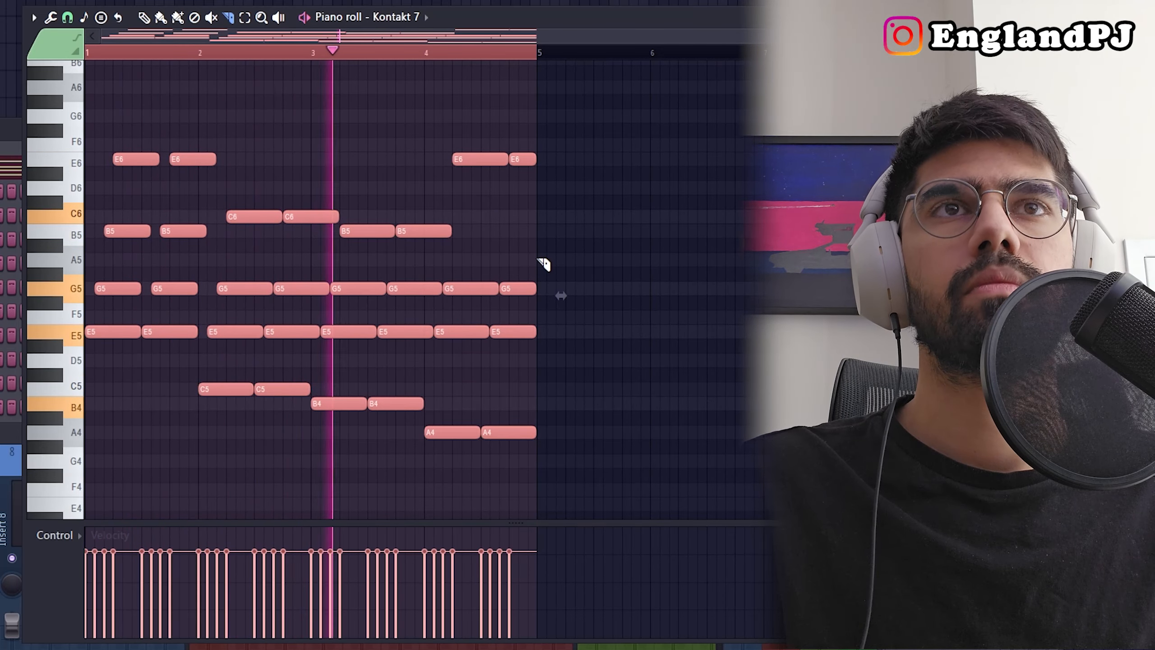
key(ctrl+d)
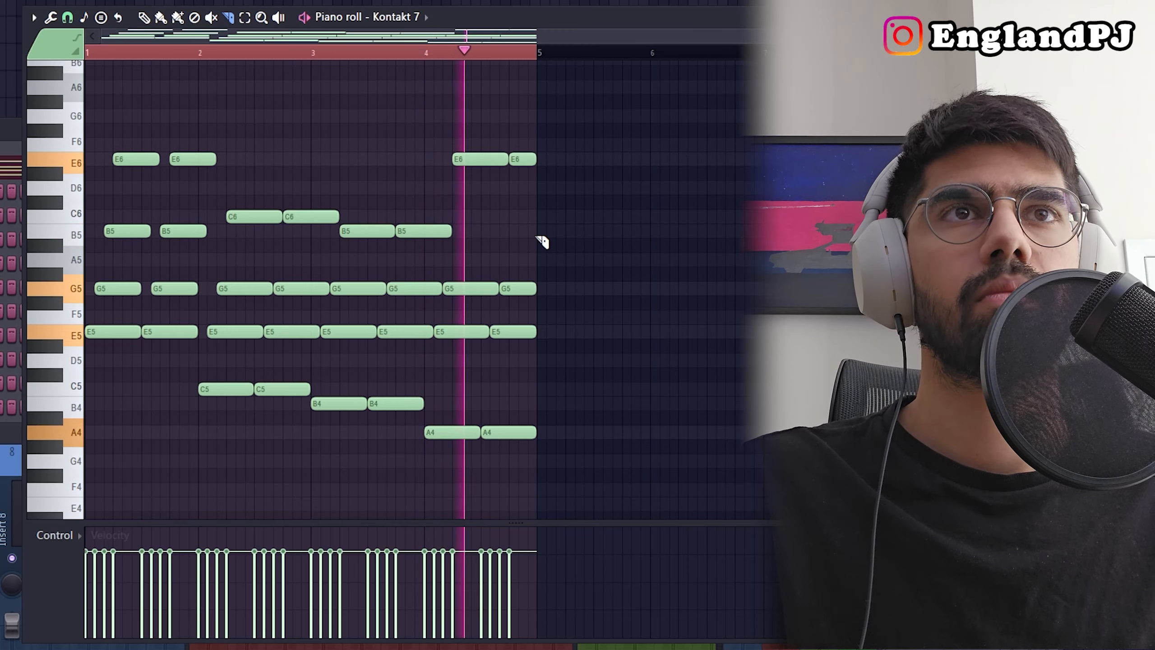
key(space)
Double each chord's bass note one octave lower as E4, C4, B3 and A3, and play back.
key(ctrl+a)
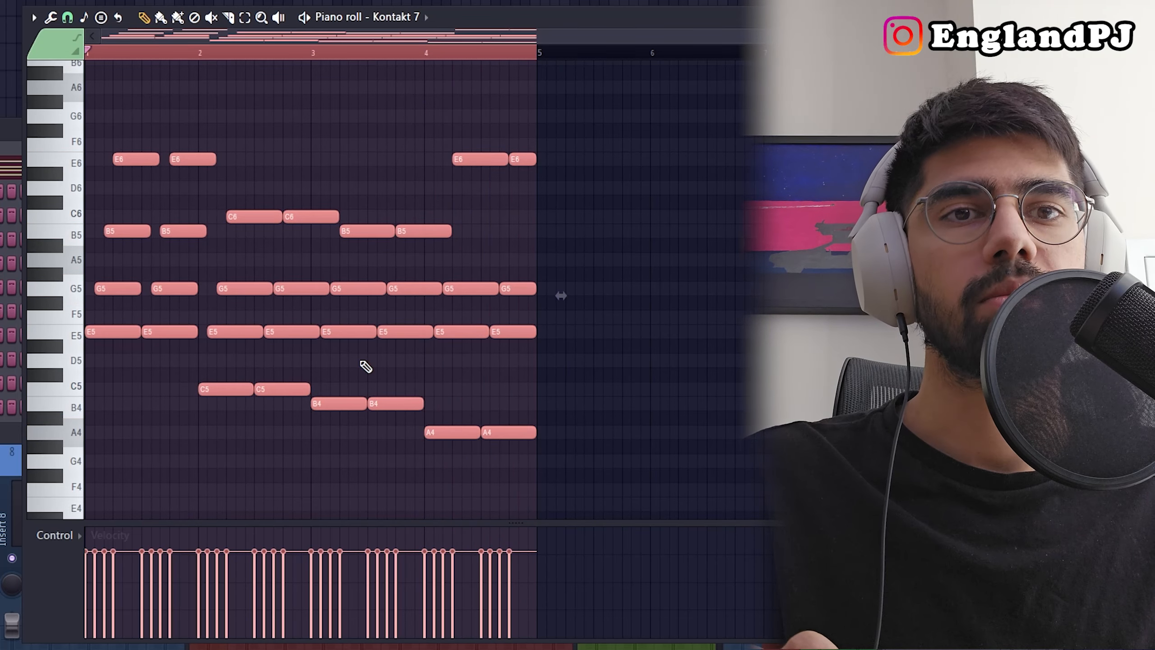
drag(601, 480, 246, 383)
drag(186, 362, 42, 341)
key(ctrl+Down)
key(space)
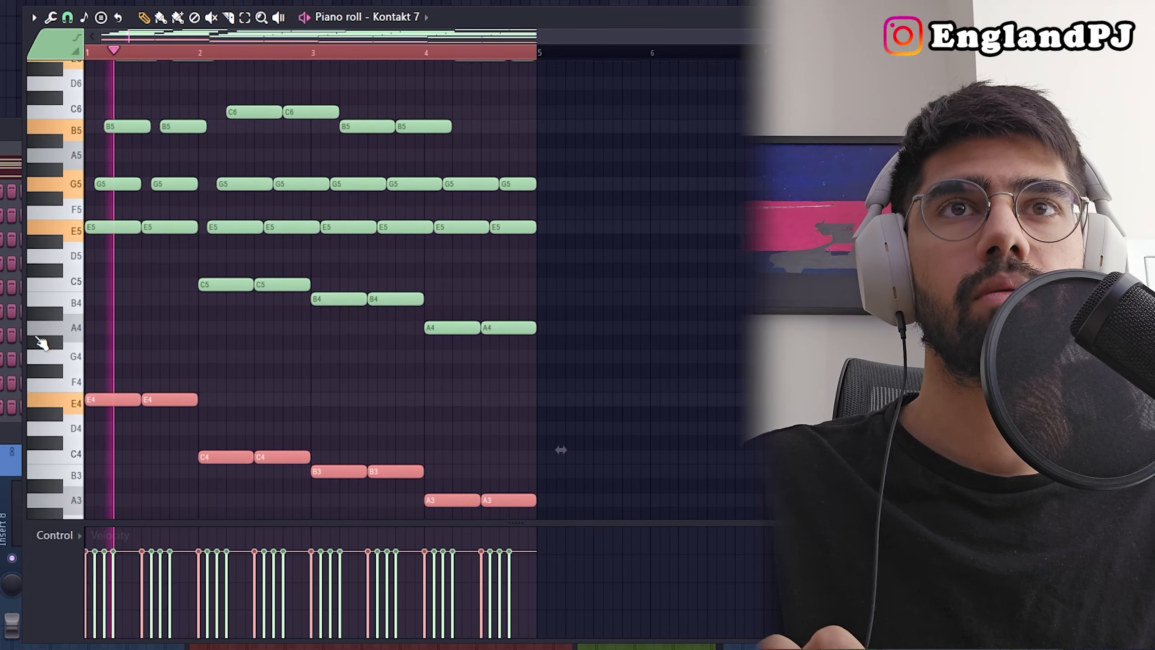
key(ctrl+d)
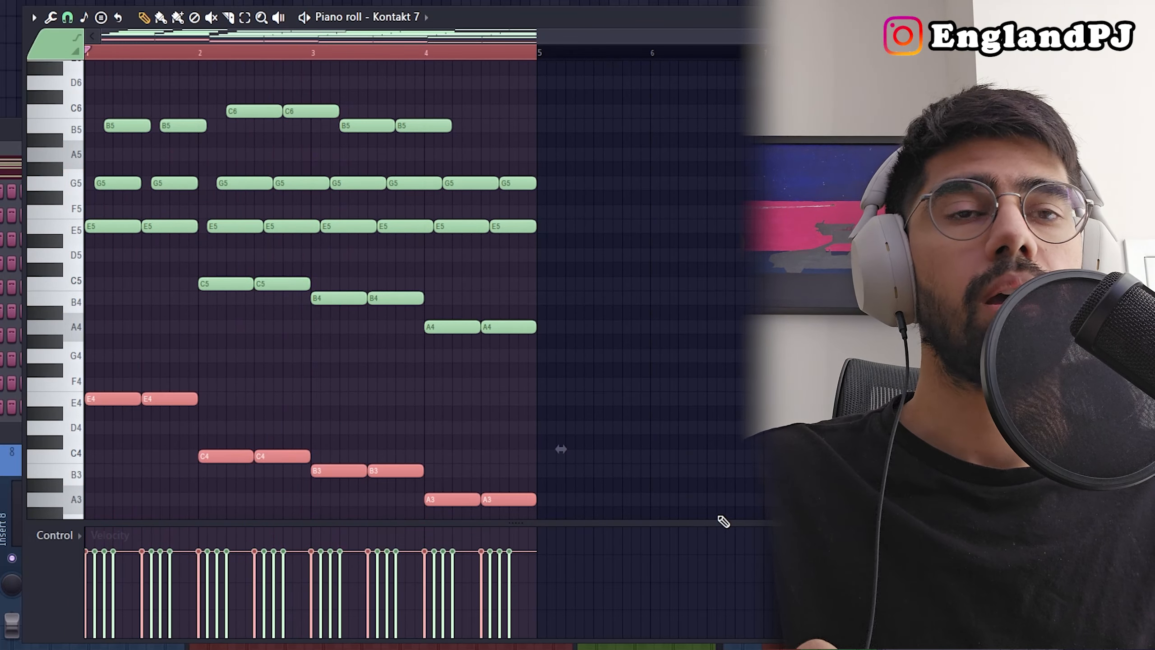
Transpose all the notes up four semitones and play the progression.
key(ctrl+a)
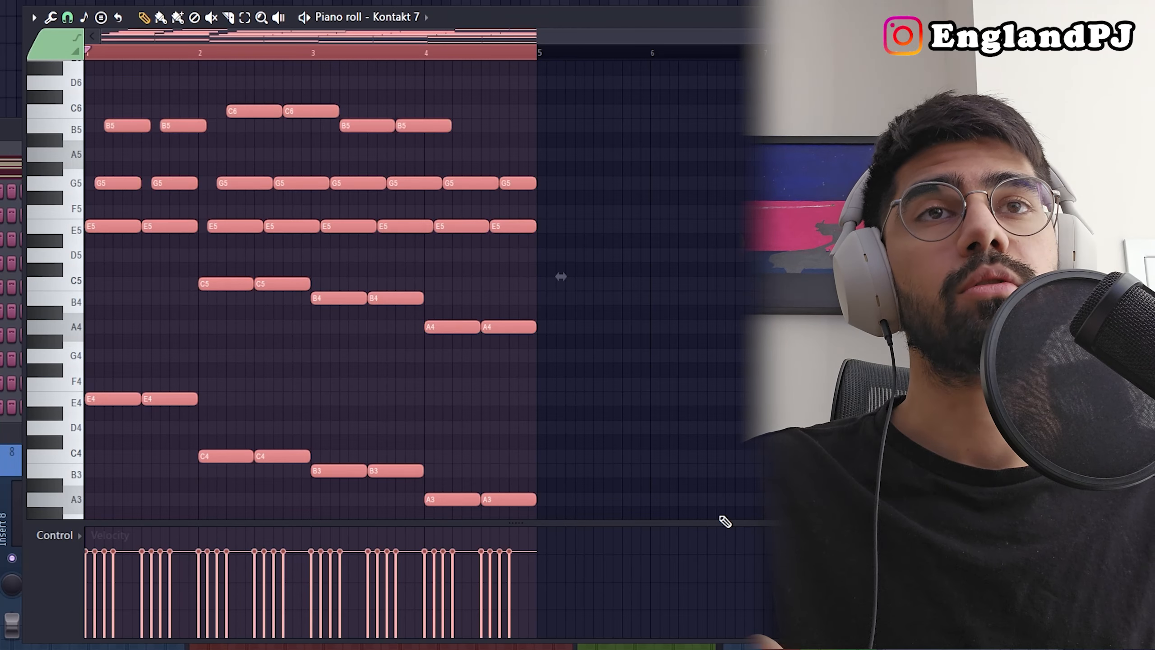
key(ctrl+d)
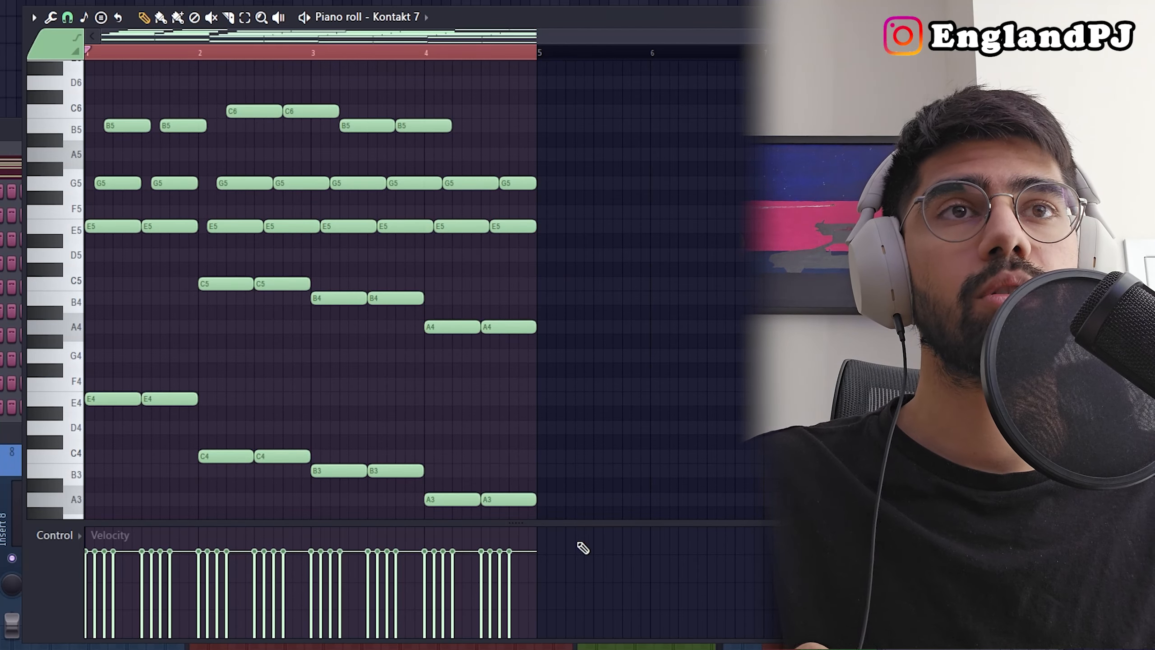
drag(553, 518, 52, 393)
key(ctrl+a)
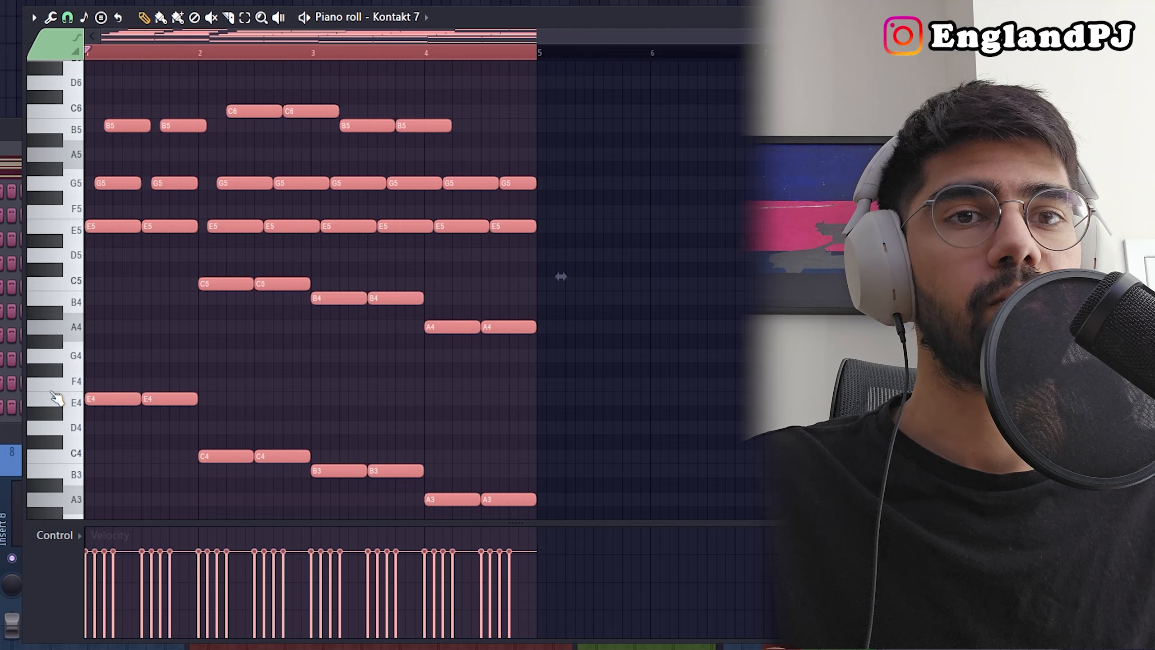
key(shift+Up)
key(shift+Up)
key(shift+Up)
key(shift+Up)
key(space)
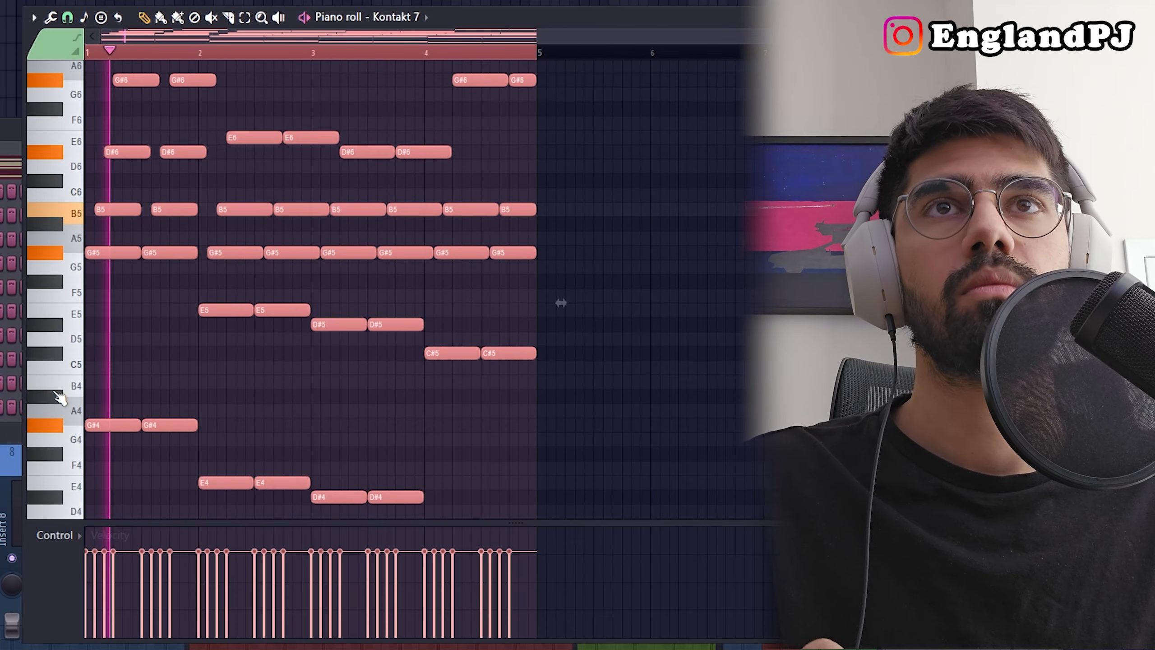
key(ctrl+d)
scroll(258, 392, down, 4)
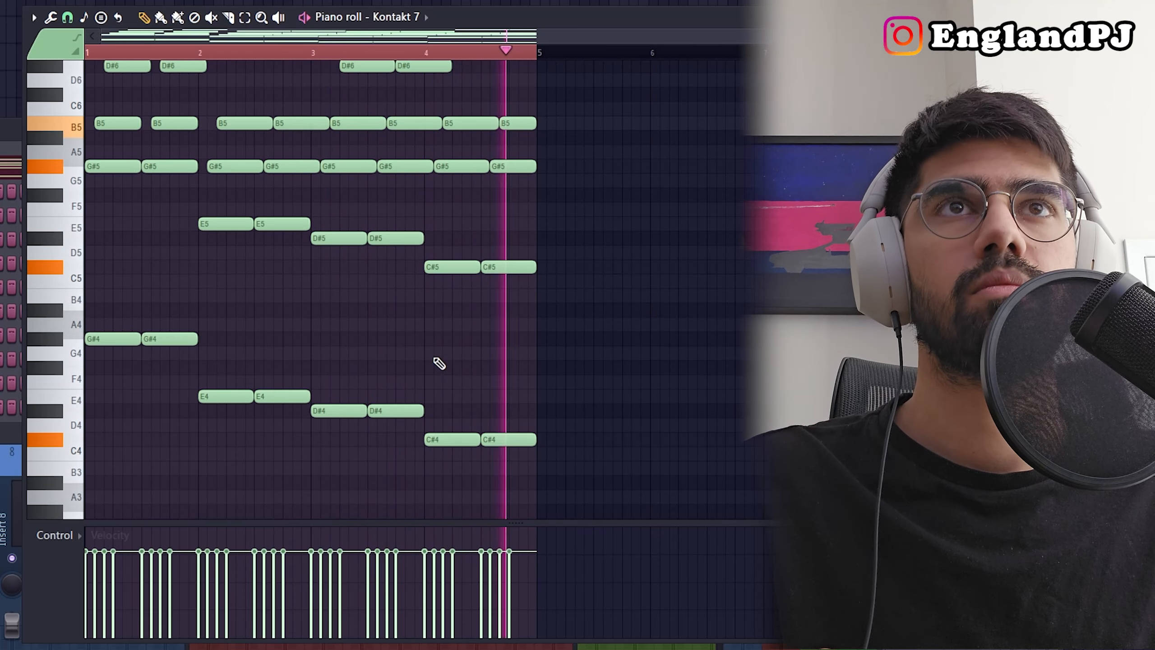
Set the piano roll's scale highlighting to the root note C#.
click(68, 17)
click(34, 17)
mouse_move(81, 98)
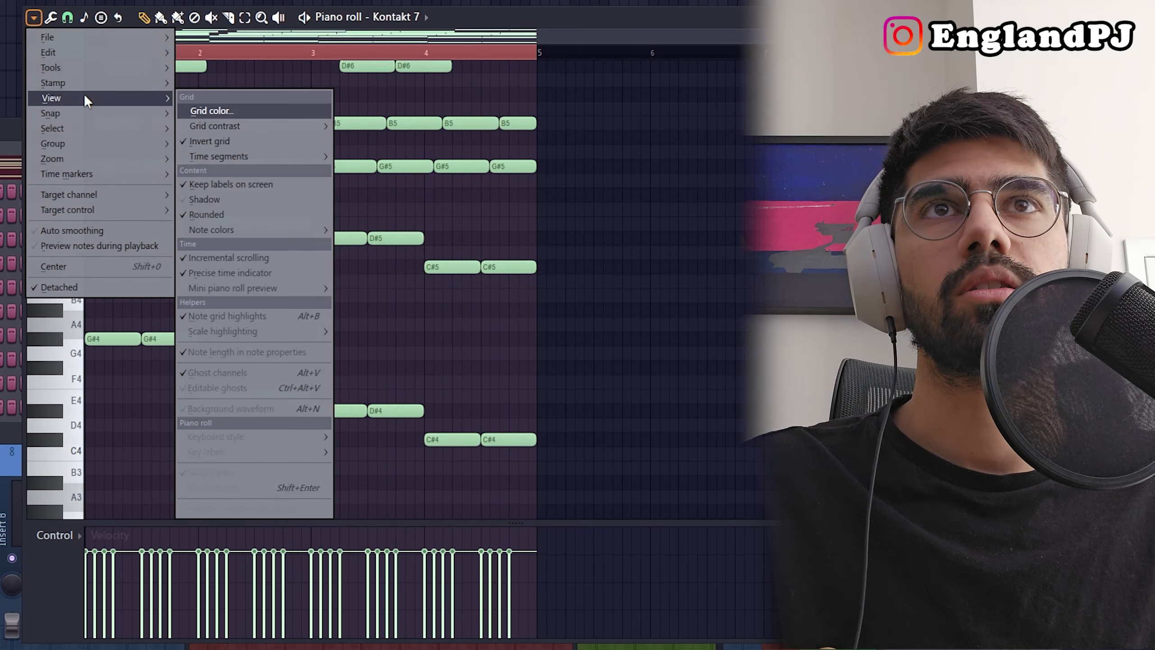
mouse_move(253, 331)
click(425, 439)
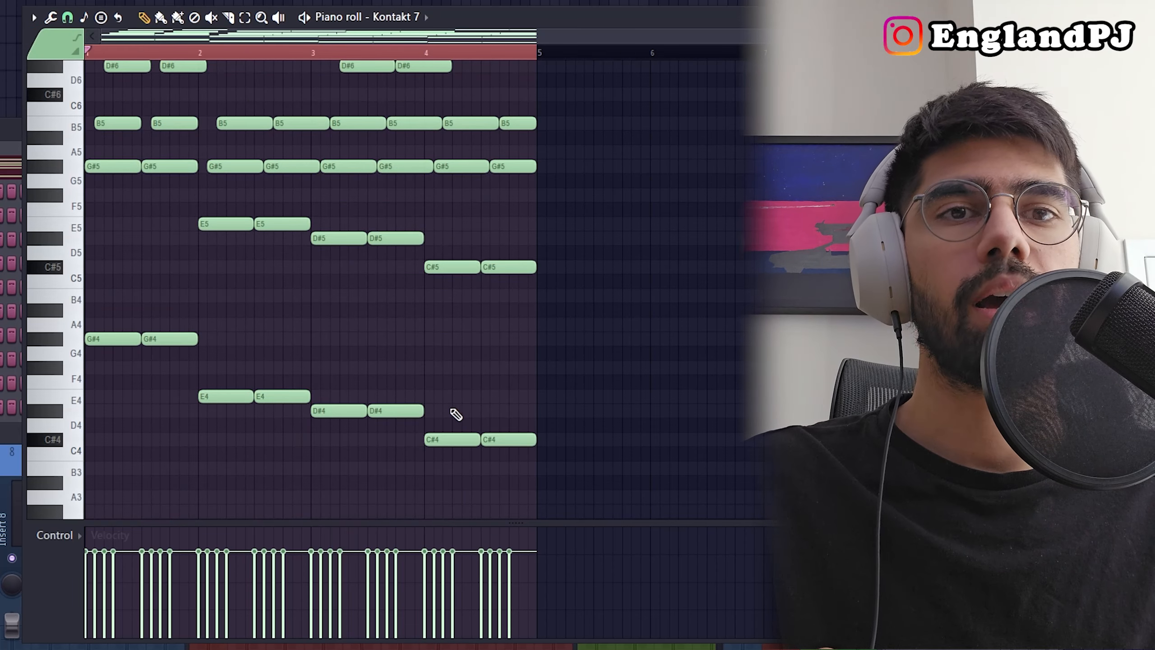
scroll(311, 399, up, 4)
scroll(312, 399, up, 4)
click(90, 296)
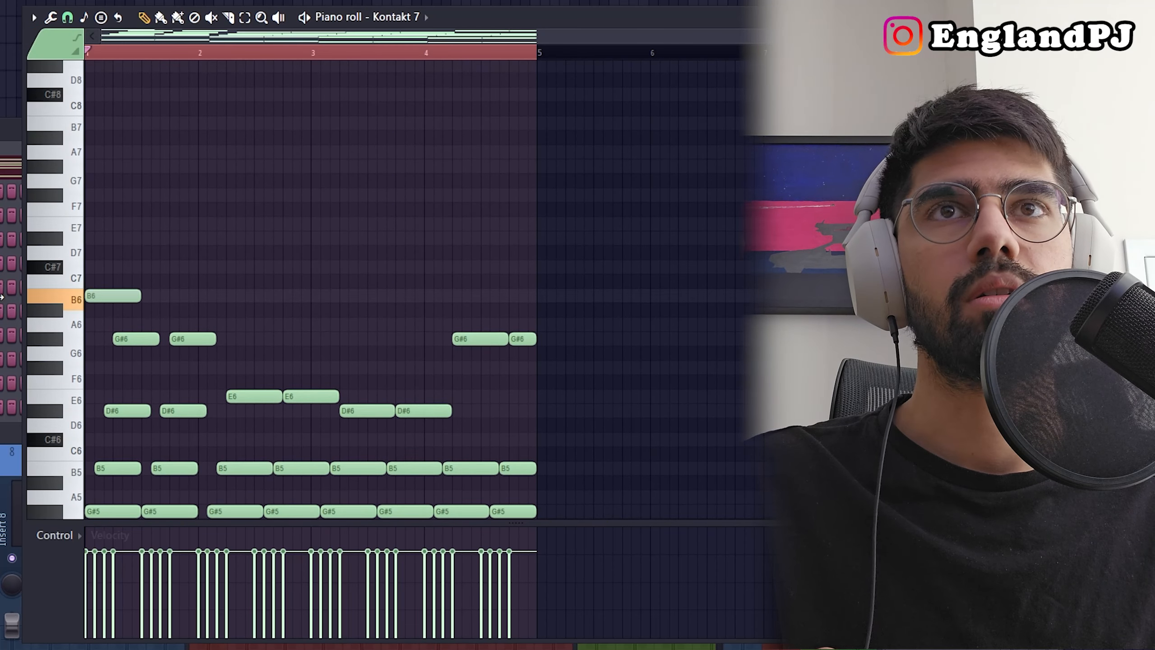
right_click(123, 294)
Add a second Kontakt 7 instance, load the Soft Nylon Guitar library in it and give it the chord notes.
right_click(1, 168)
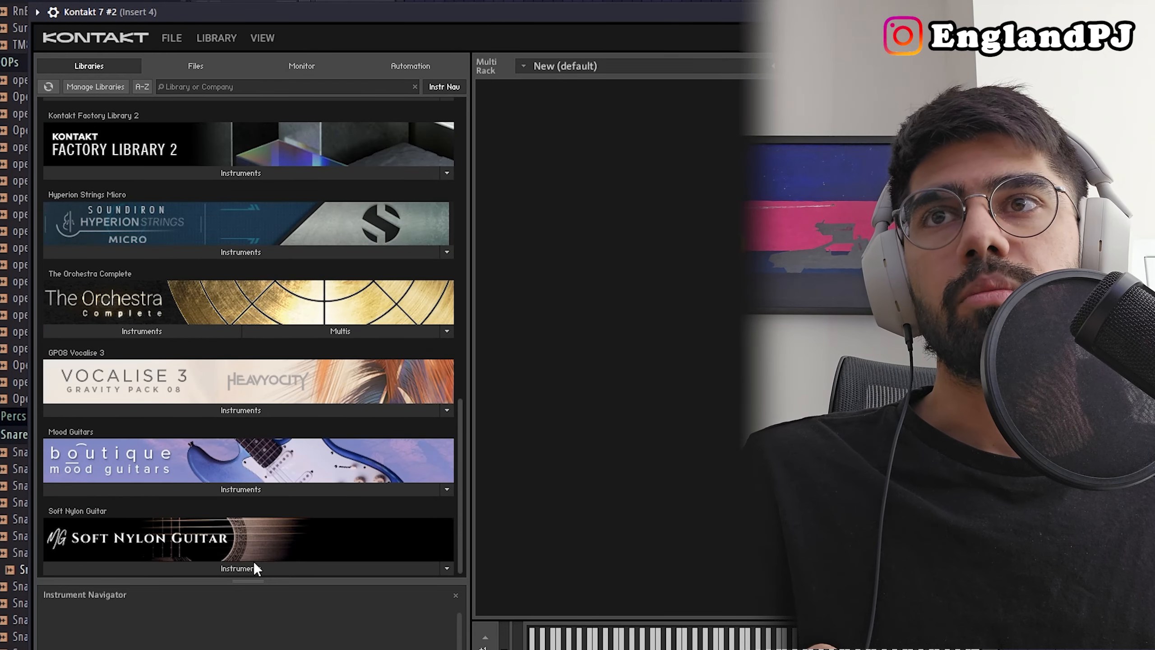
click(253, 561)
click(227, 406)
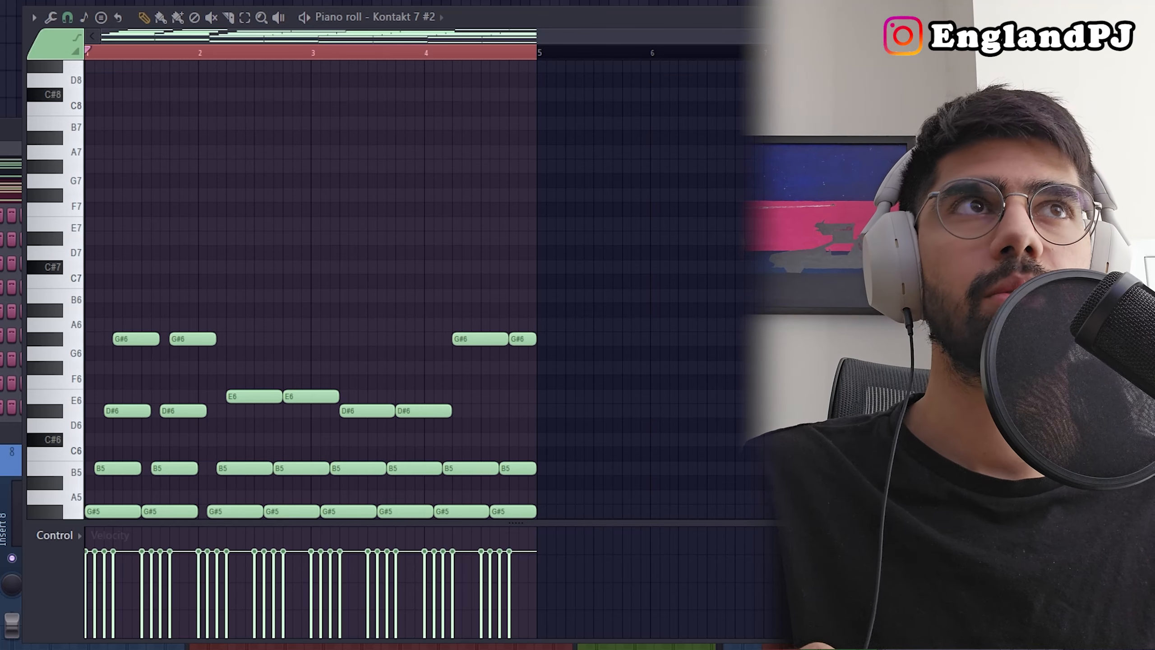
Select the chord notes of the second Kontakt 7 instance and play the progression through.
key(F7)
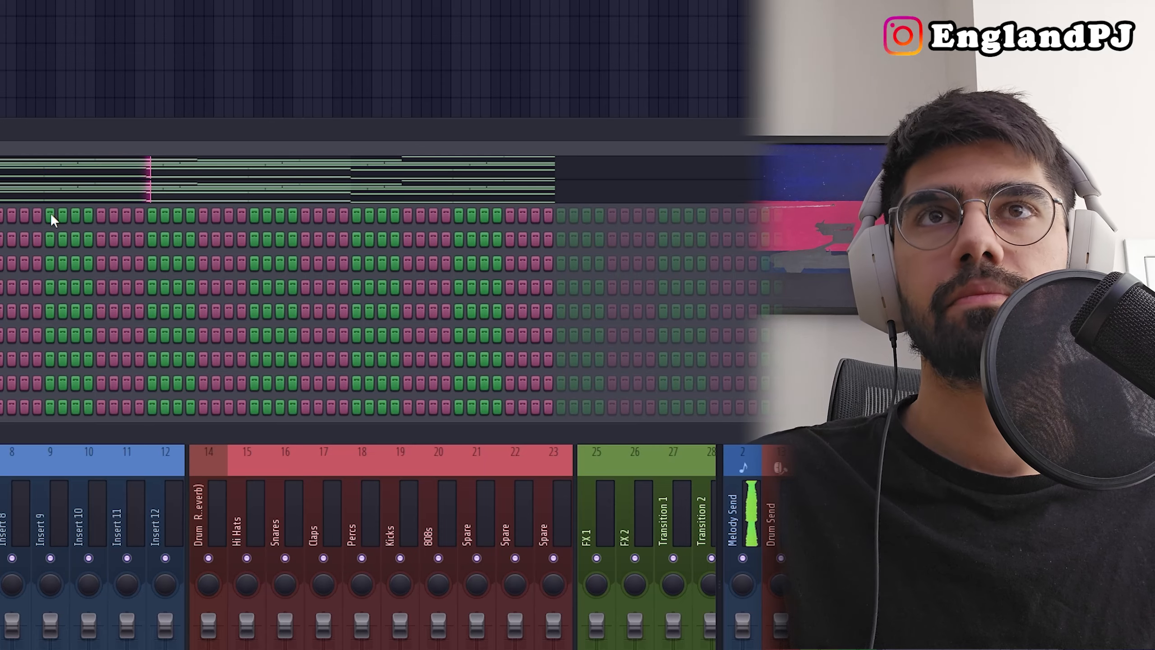
click(60, 196)
scroll(445, 261, down, 5)
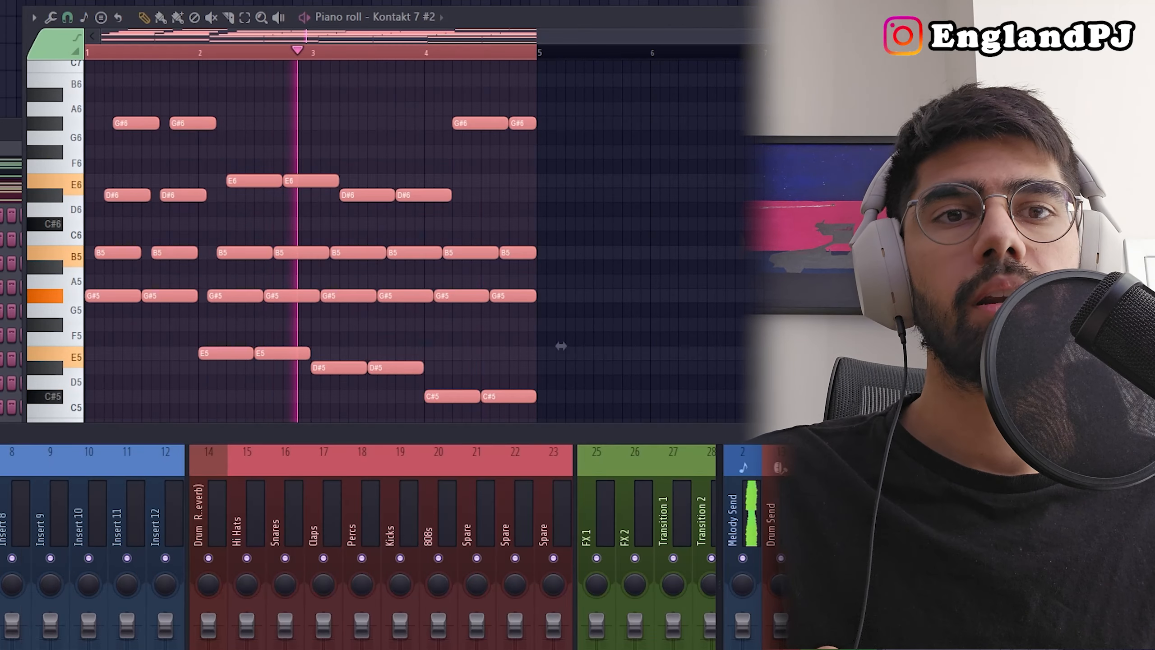
key(space)
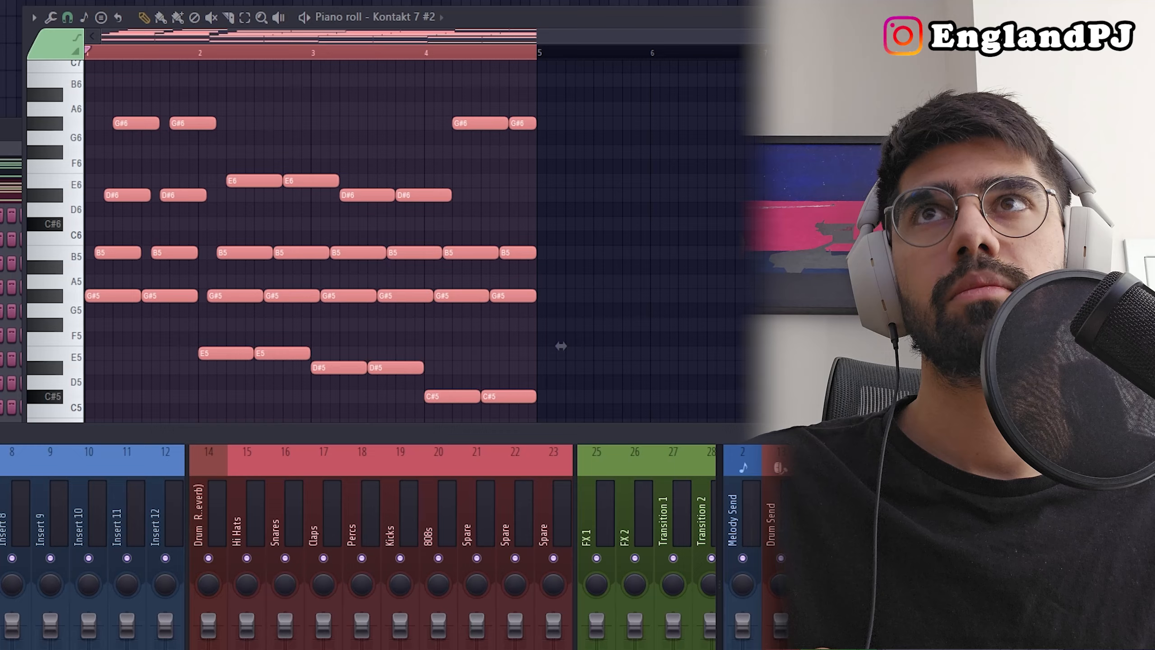
key(space)
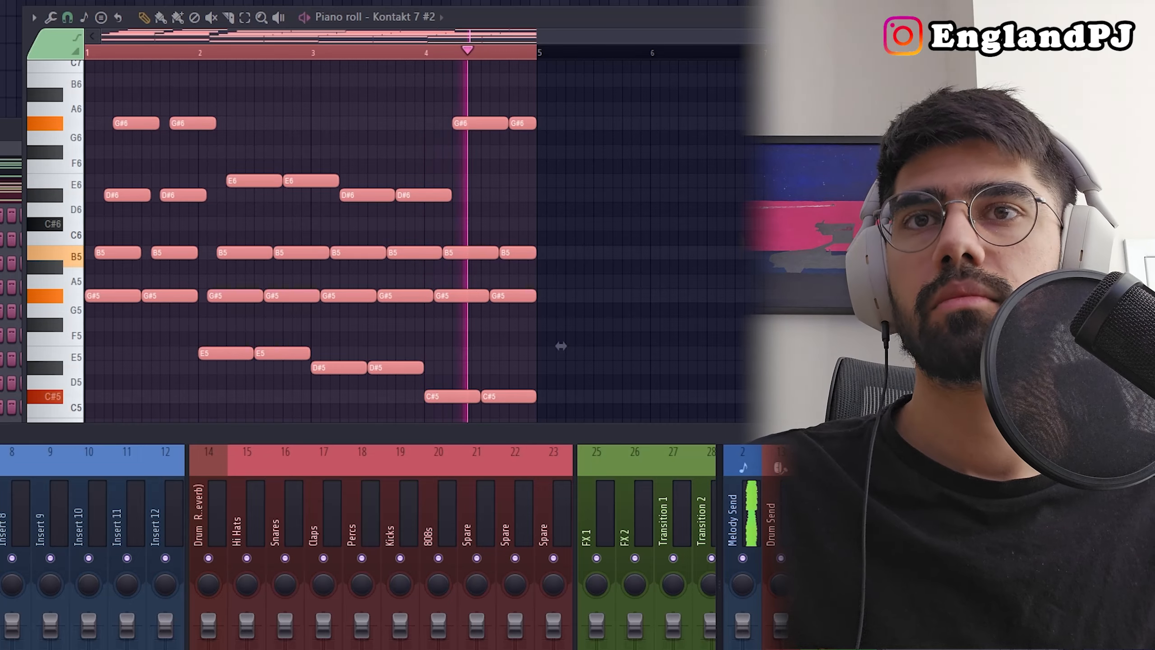
key(space)
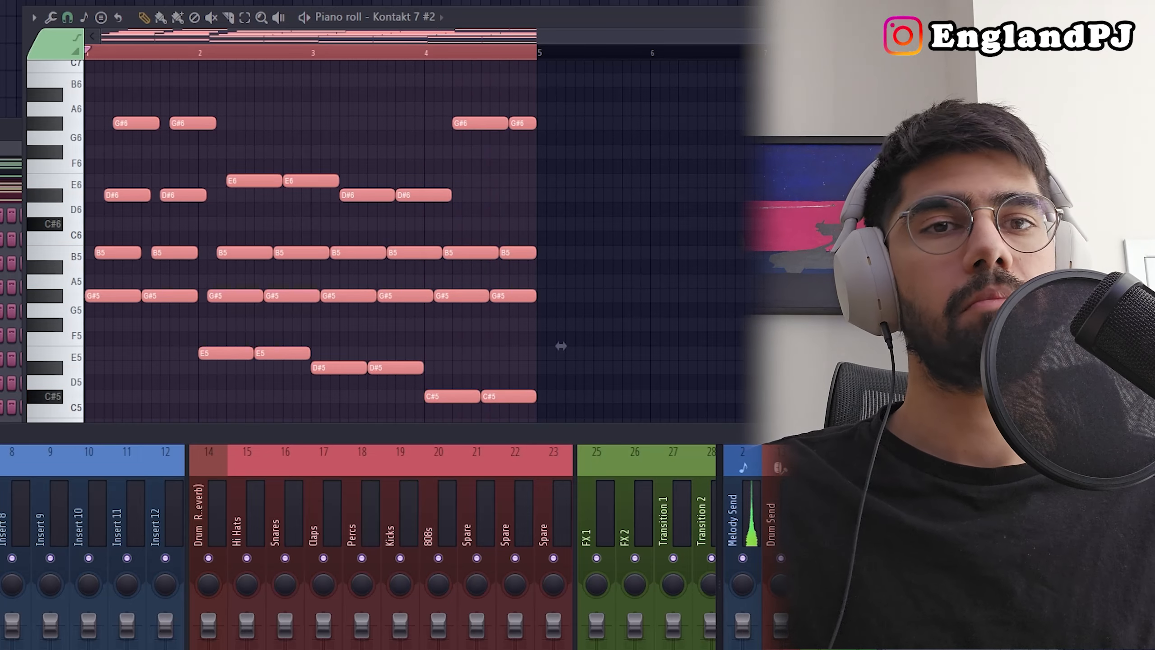
Add a third Kontakt 7 instance, load the Soft Nylon Guitar in it and open its empty piano roll.
right_click(1, 206)
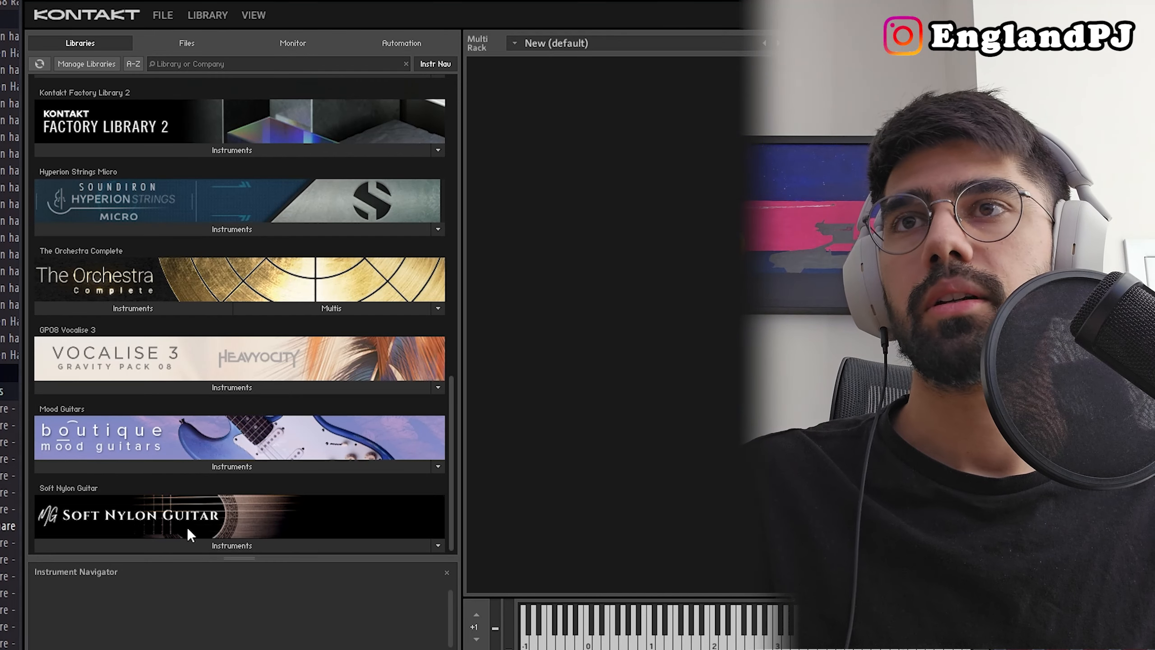
click(186, 539)
double_click(184, 540)
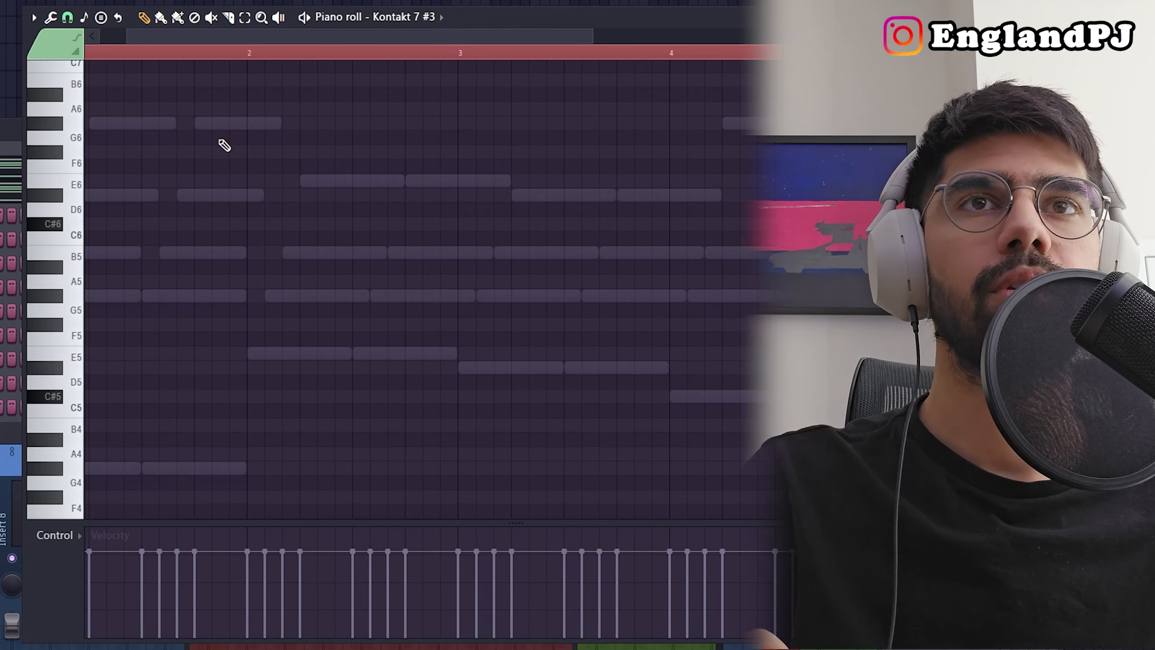
Add three consecutive one-step G#5 notes at the end of bar 1 and play them back.
click(203, 296)
click(221, 295)
click(237, 296)
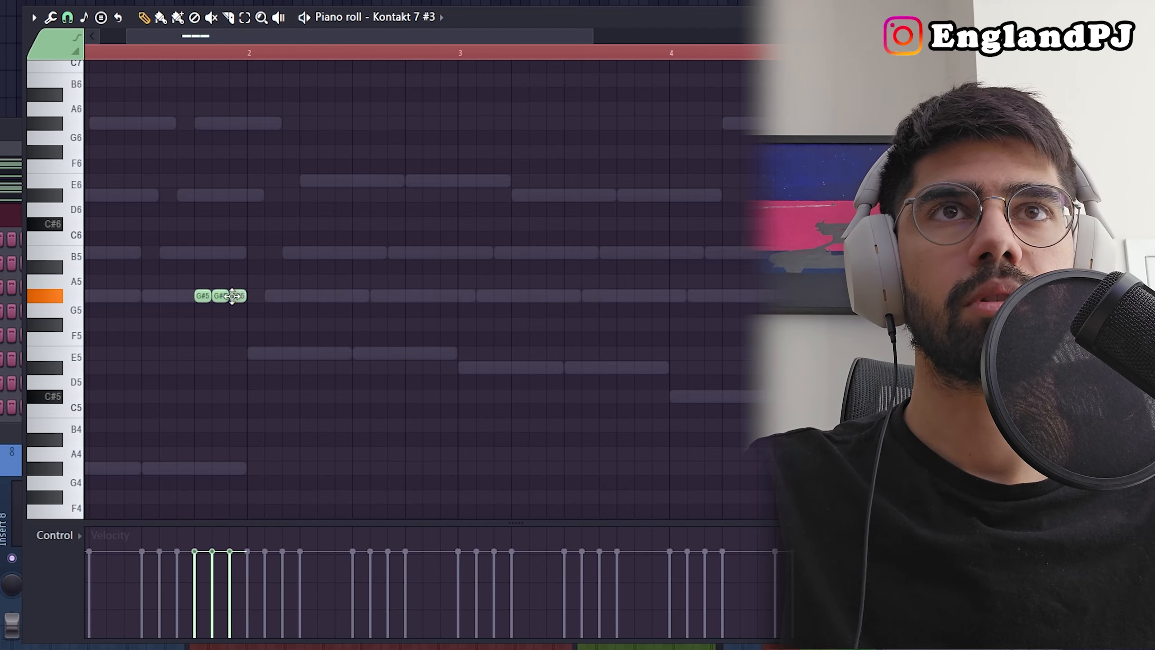
key(ctrl+a)
key(space)
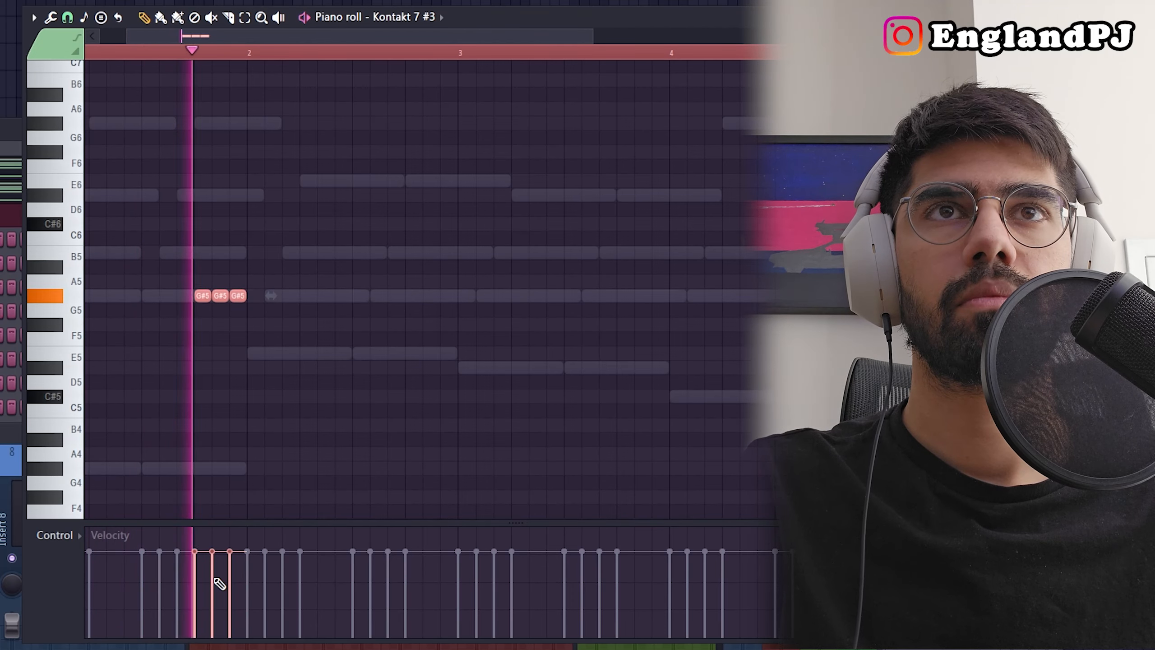
Try the three G#5 notes at full velocity, play them, and reduce their velocities with the first note softest.
key(space)
drag(222, 575, 247, 364)
key(space)
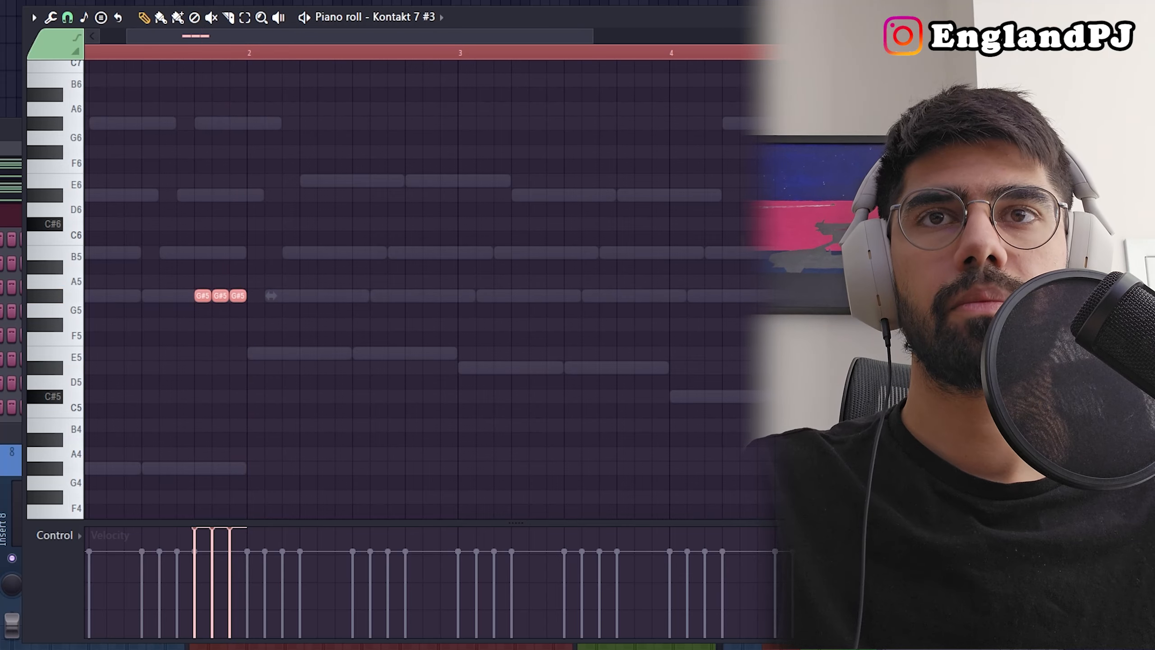
key(F9)
click(128, 49)
key(space)
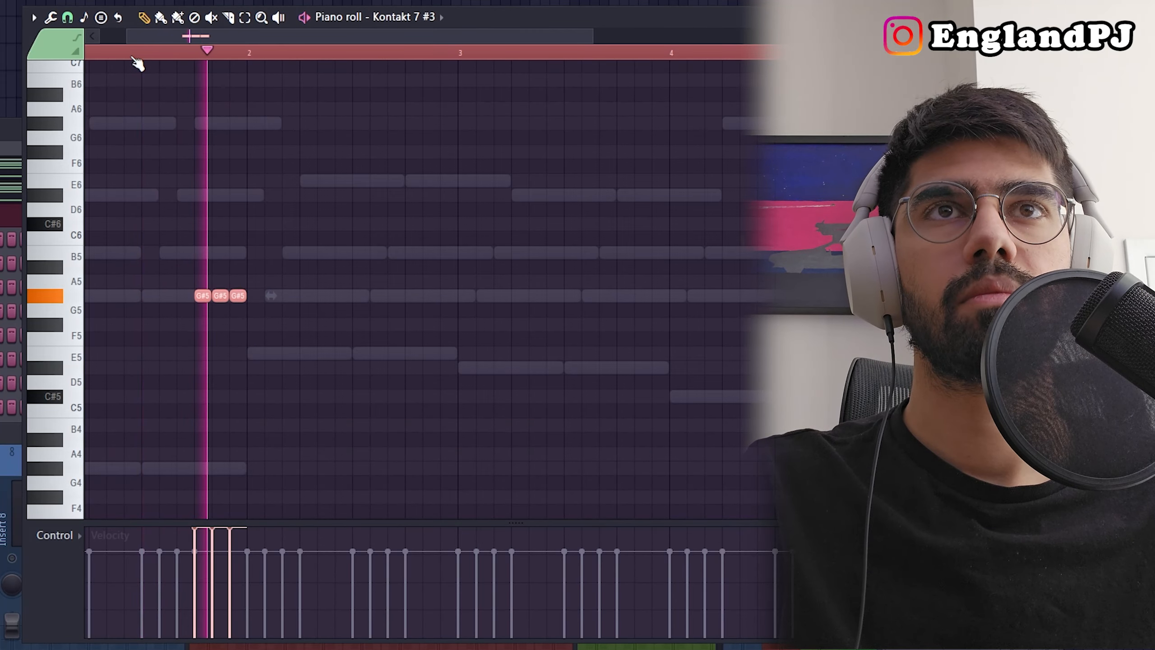
key(space)
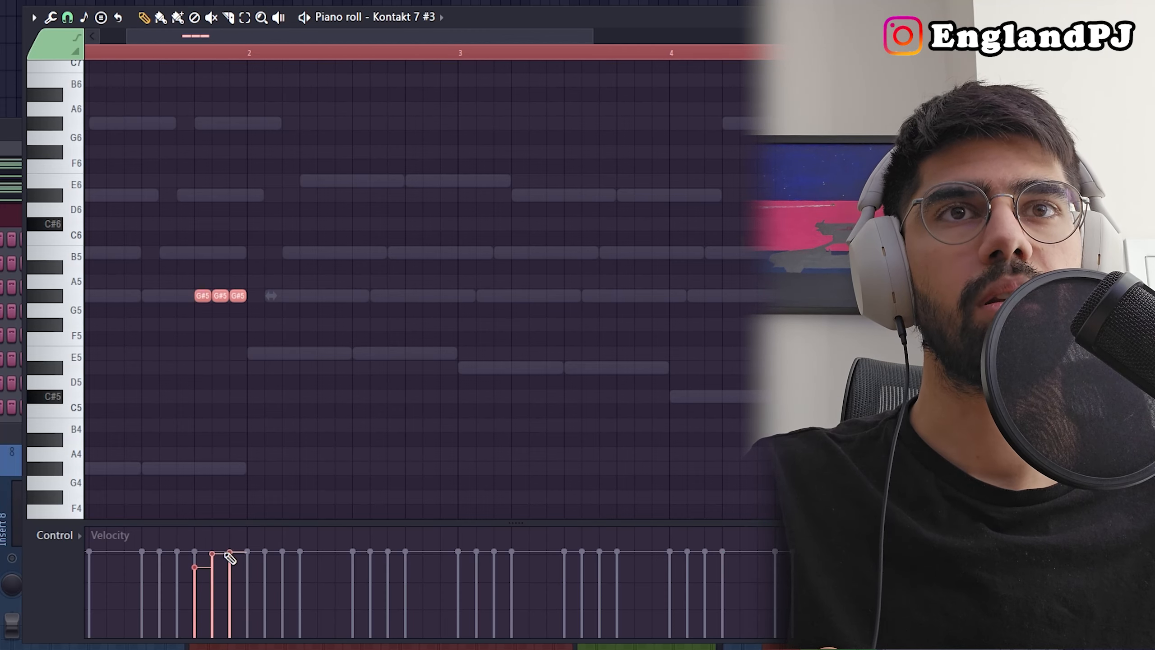
drag(144, 63, 40, 63)
right_click(95, 78)
click(93, 288)
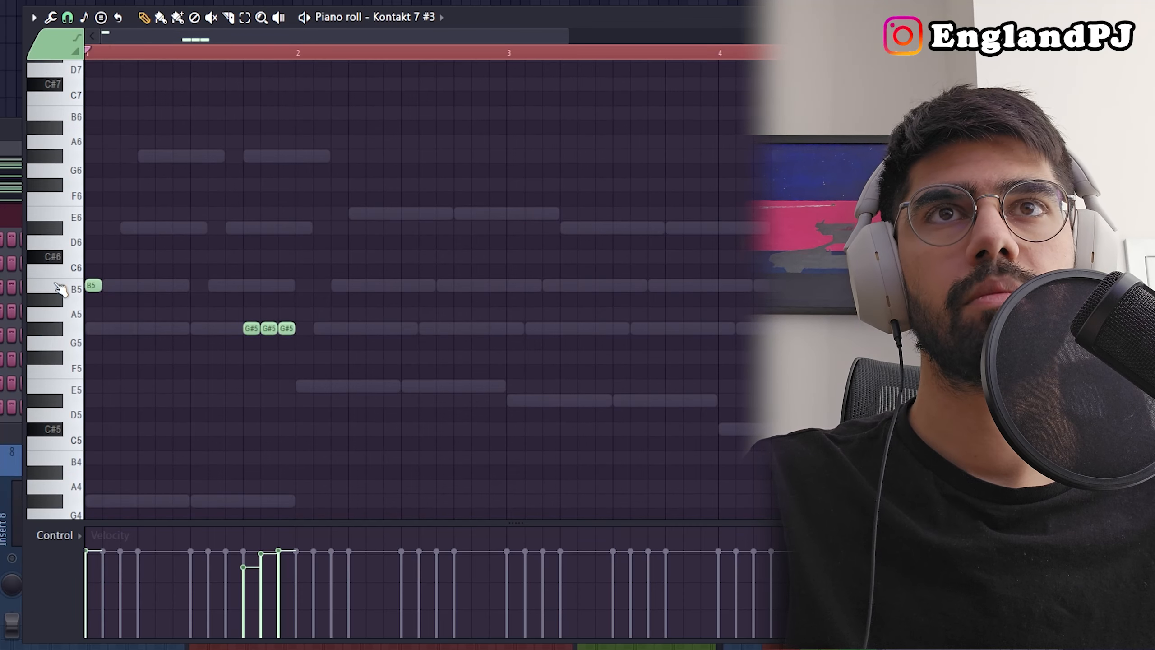
right_click(99, 287)
click(94, 287)
click(95, 243)
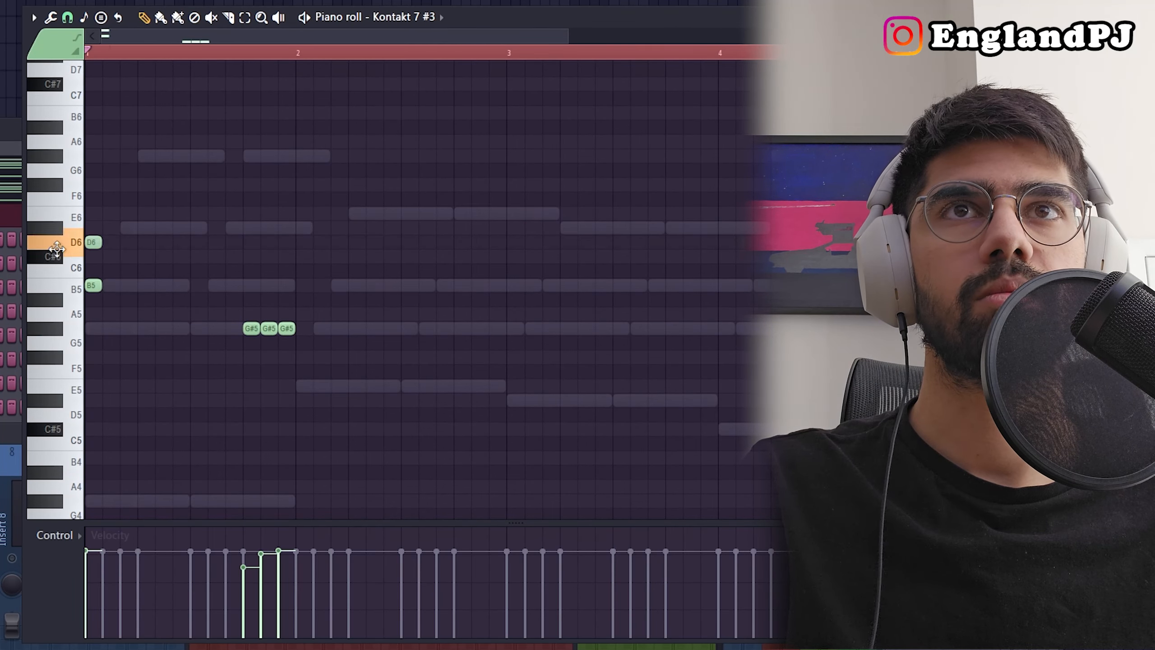
right_click(94, 244)
click(94, 227)
click(95, 213)
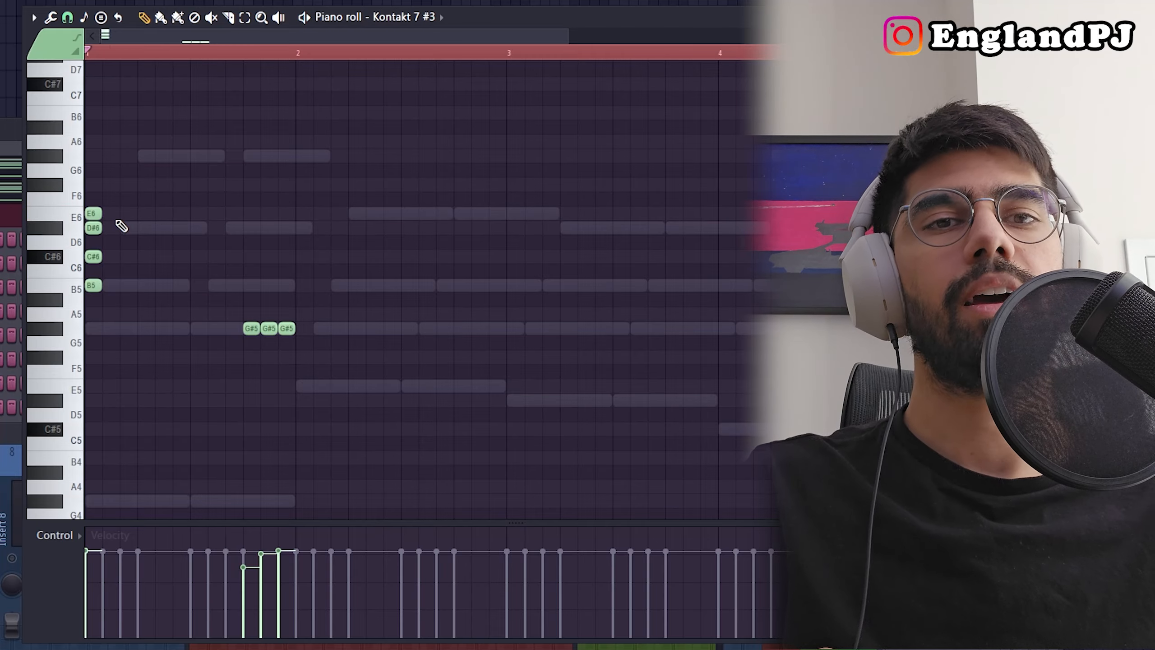
right_click(95, 214)
right_click(91, 286)
right_click(93, 257)
Draw a half-bar G#5 note at the start of bar 1, raise the three short notes to B5 and play them.
drag(93, 328, 304, 345)
key(shift+Up)
key(shift+Up)
key(shift+Up)
key(space)
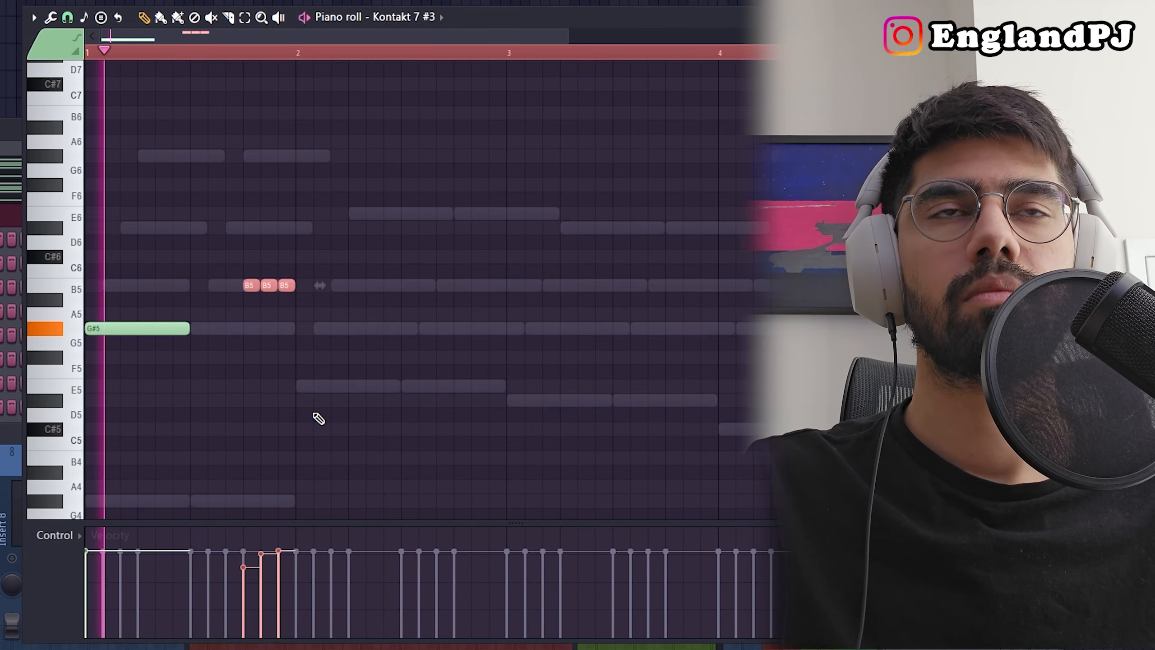
Add a half-bar E5 and a shorter G#5 in bar 2 and duplicate the three short B5 notes to the bar's end.
click(302, 386)
click(373, 329)
drag(438, 332, 474, 333)
drag(323, 304, 237, 276)
key(ctrl+b)
drag(505, 328, 452, 328)
Try the three copied B5 notes in bar 2 three semitones lower, and the G#5 before them at a lower pitch.
drag(446, 278, 516, 305)
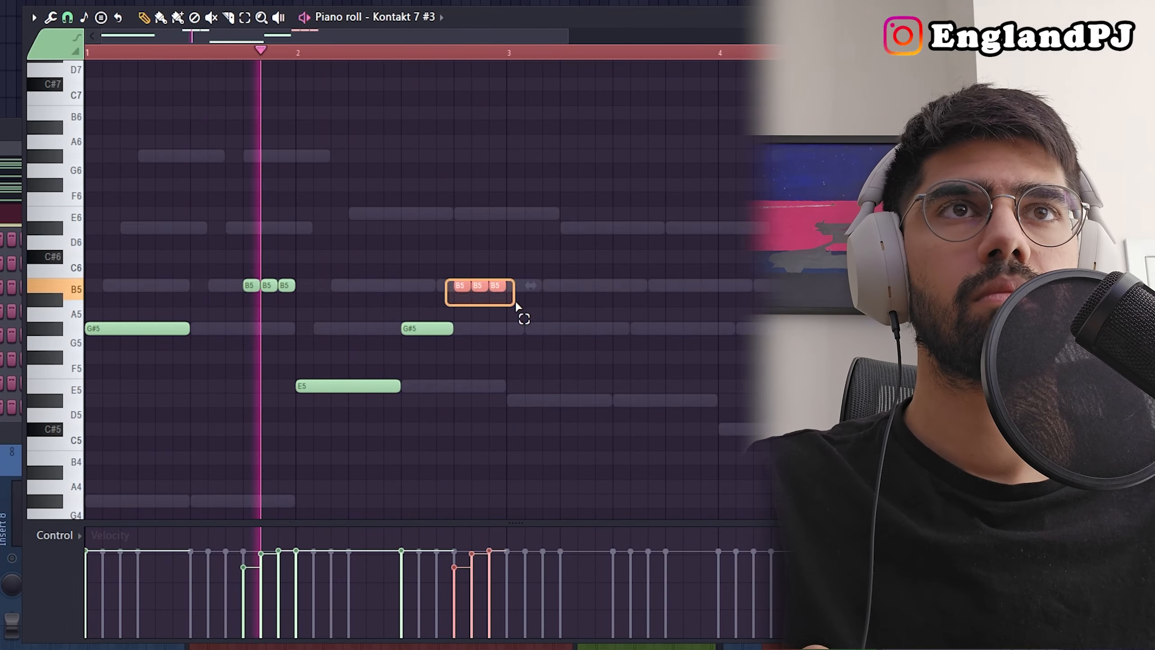
key(shift+Down)
key(shift+Down)
key(shift+Down)
drag(427, 328, 427, 357)
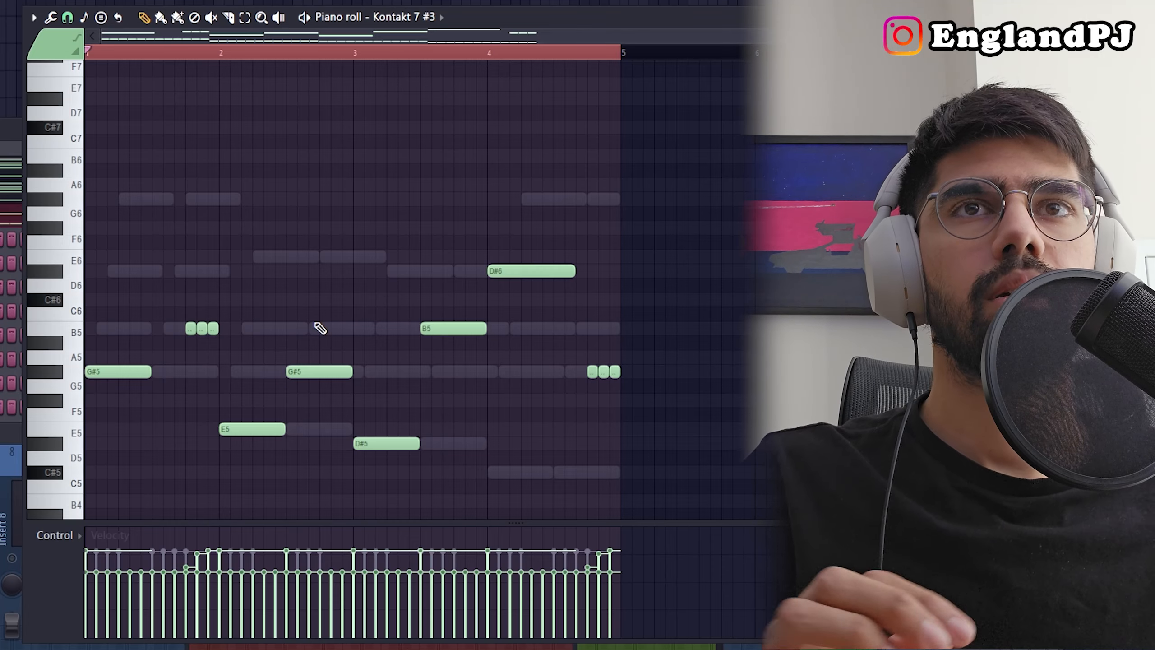
Select the repeated short bass notes on G#4, E4, D#4 and C#4 across all four bars.
scroll(299, 336, down, 6)
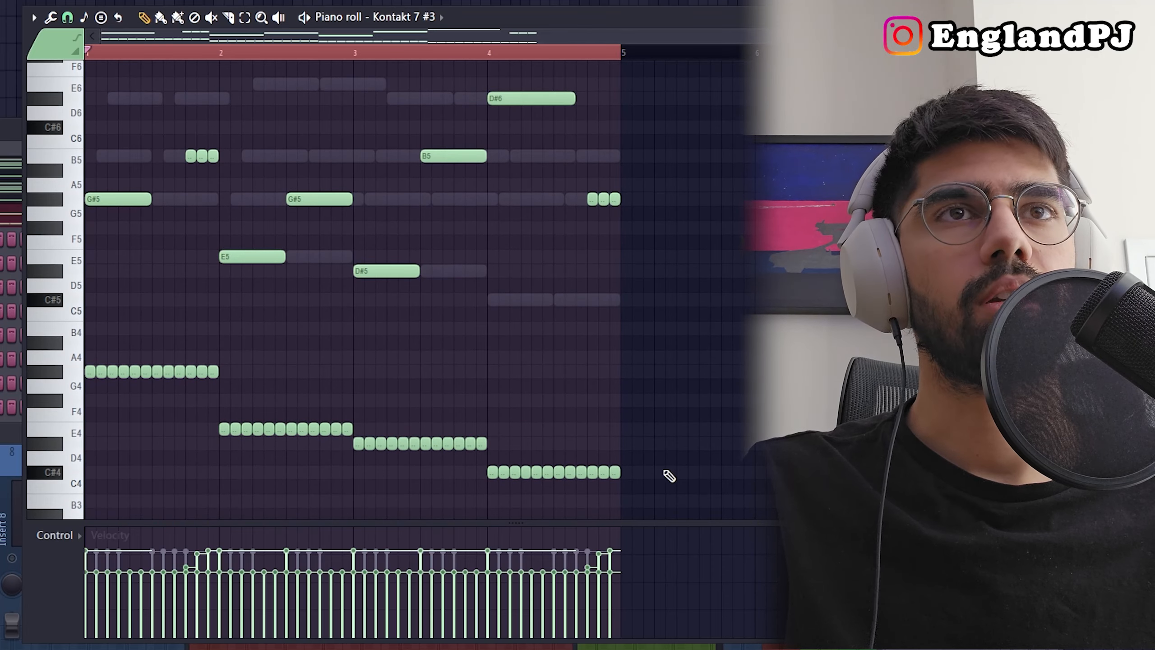
drag(652, 495, 86, 353)
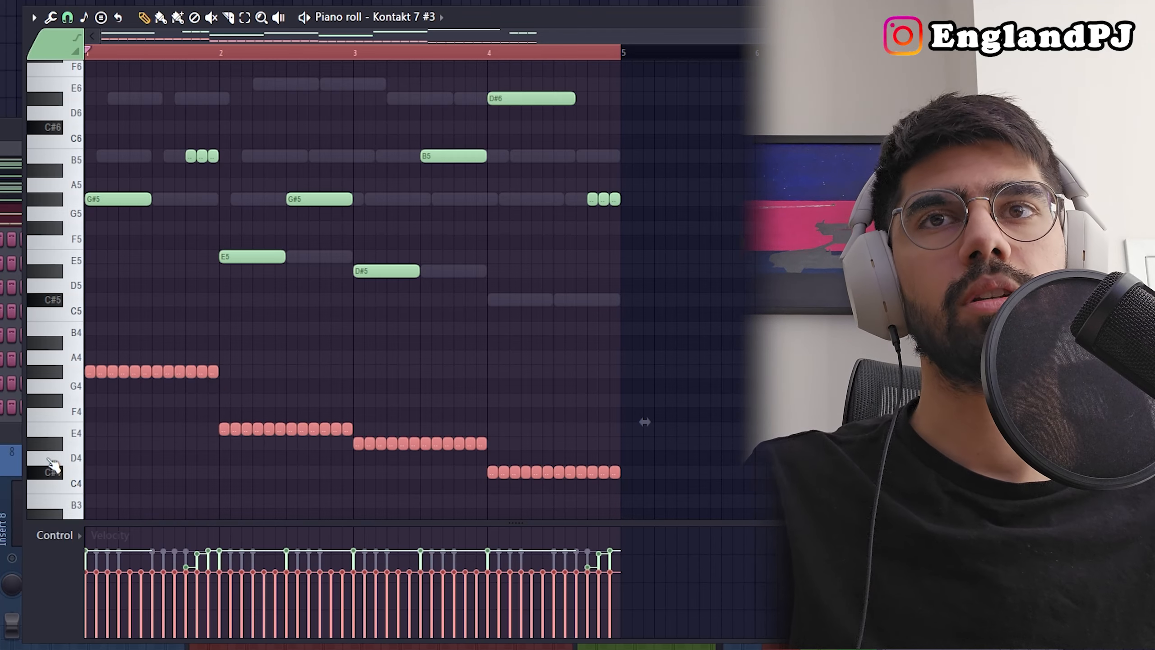
Load RC-20 Retro Color into the second effect slot of the Melody Send mixer track.
key(F9)
click(385, 335)
key(space)
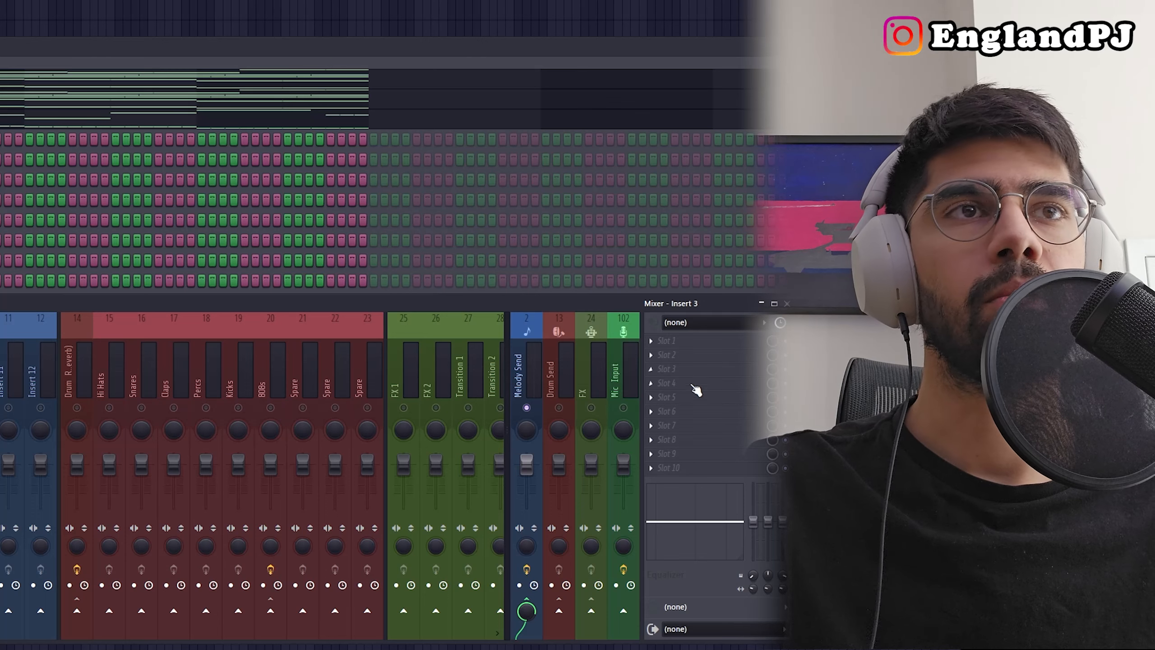
click(520, 376)
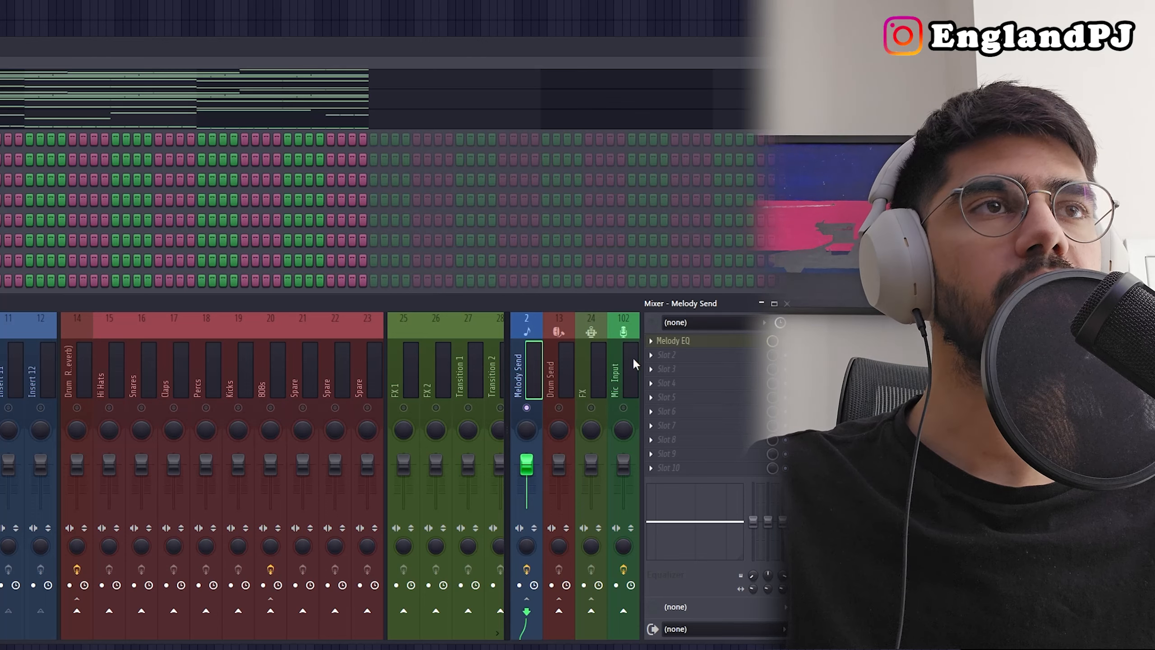
click(667, 355)
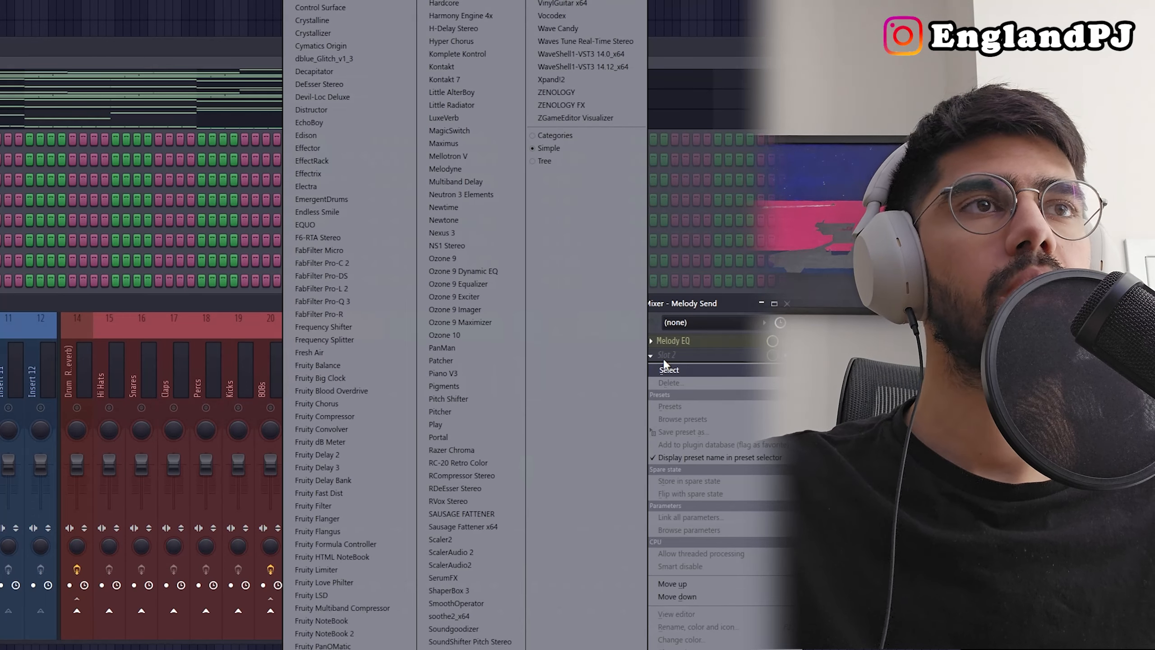
click(436, 464)
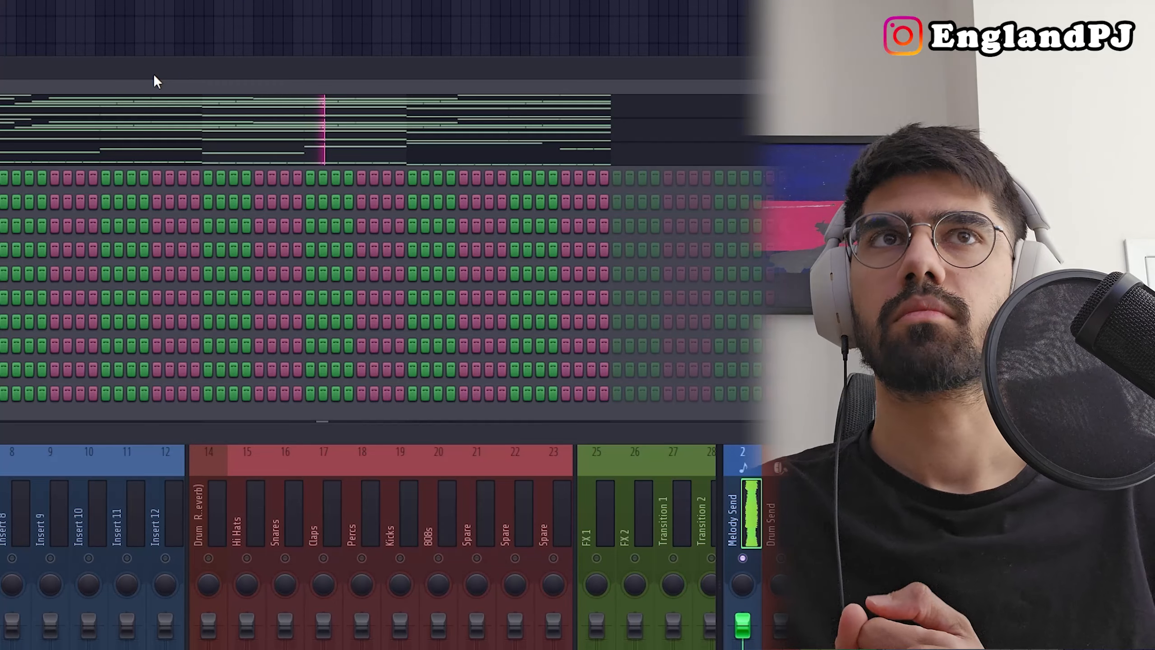
Review the first Kontakt 7 instance's chord notes in its piano roll during playback, and close it.
double_click(133, 95)
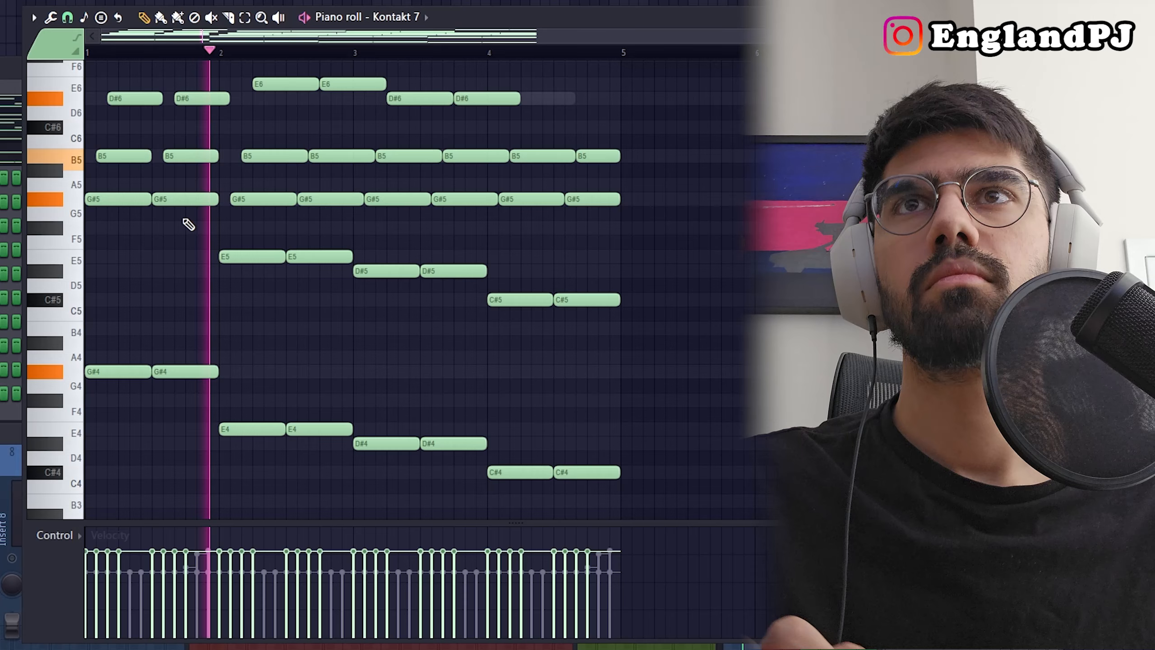
key(Escape)
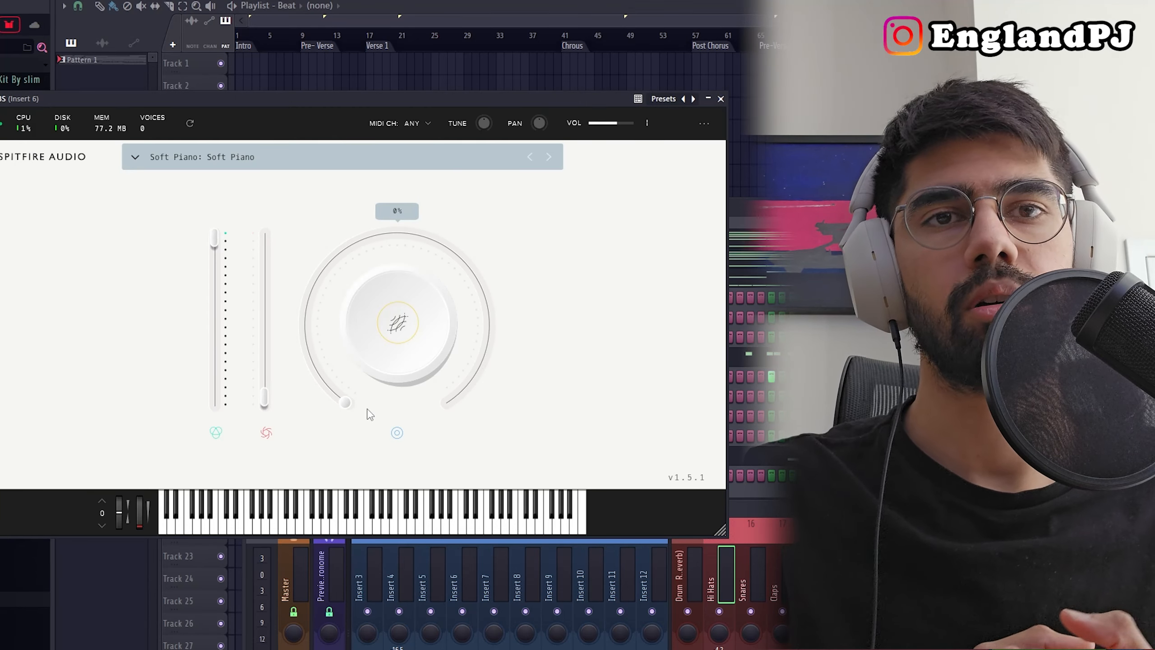
Close the LABS Soft Piano instrument and open the LABS channel's empty piano roll.
click(721, 100)
right_click(303, 297)
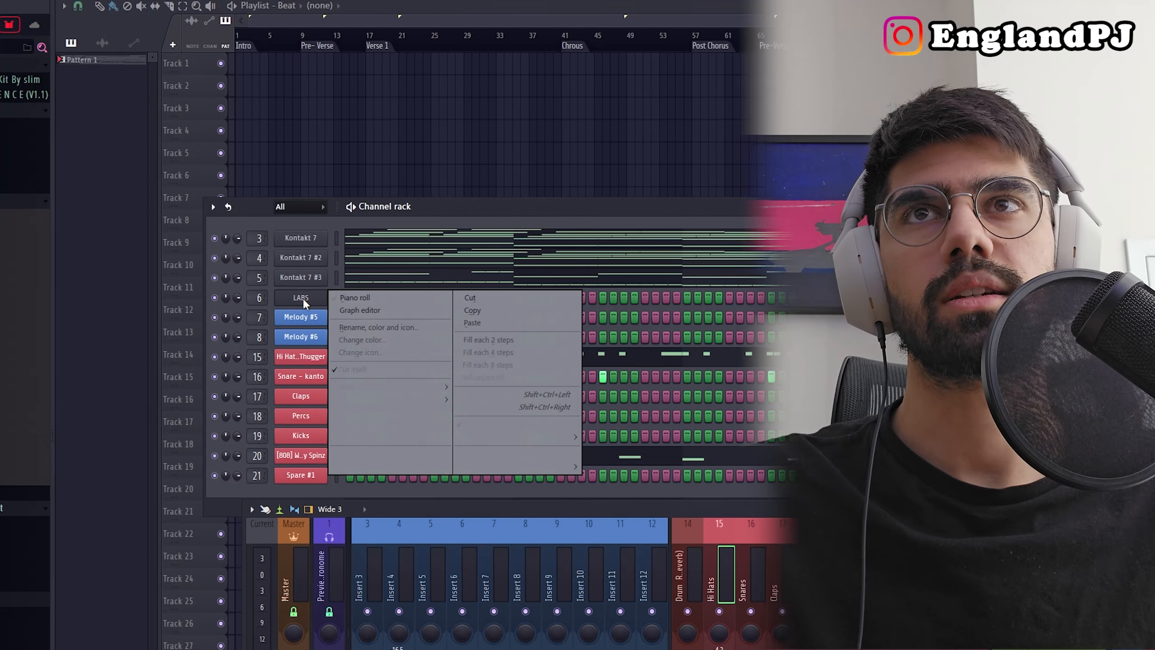
click(400, 298)
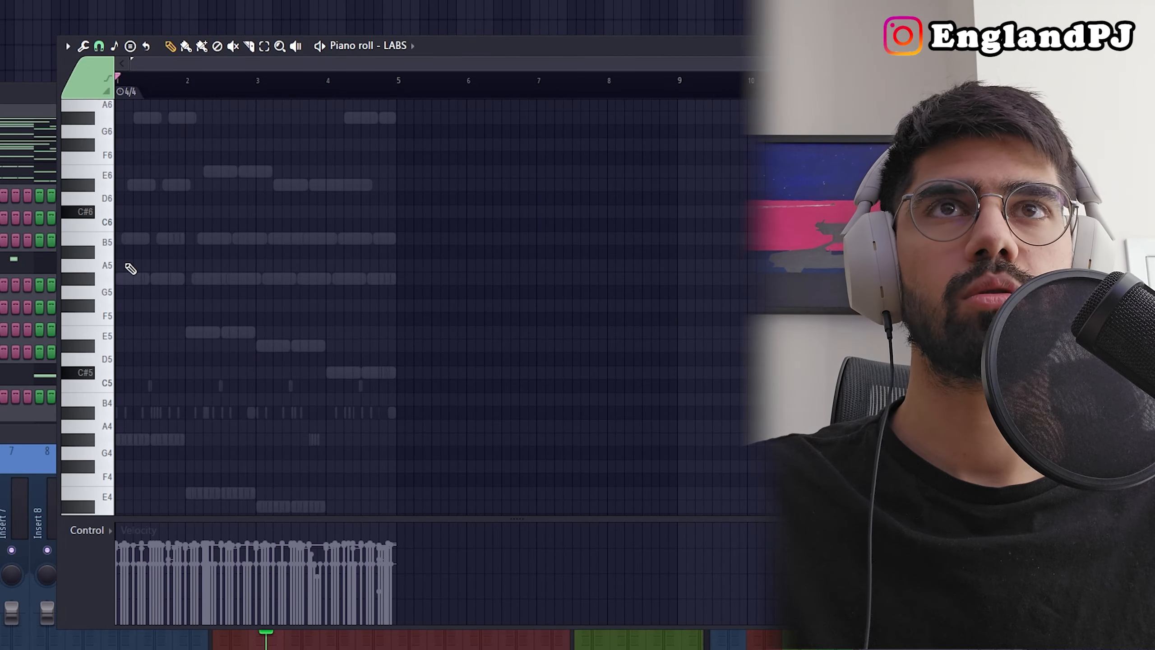
scroll(130, 268, up, 3)
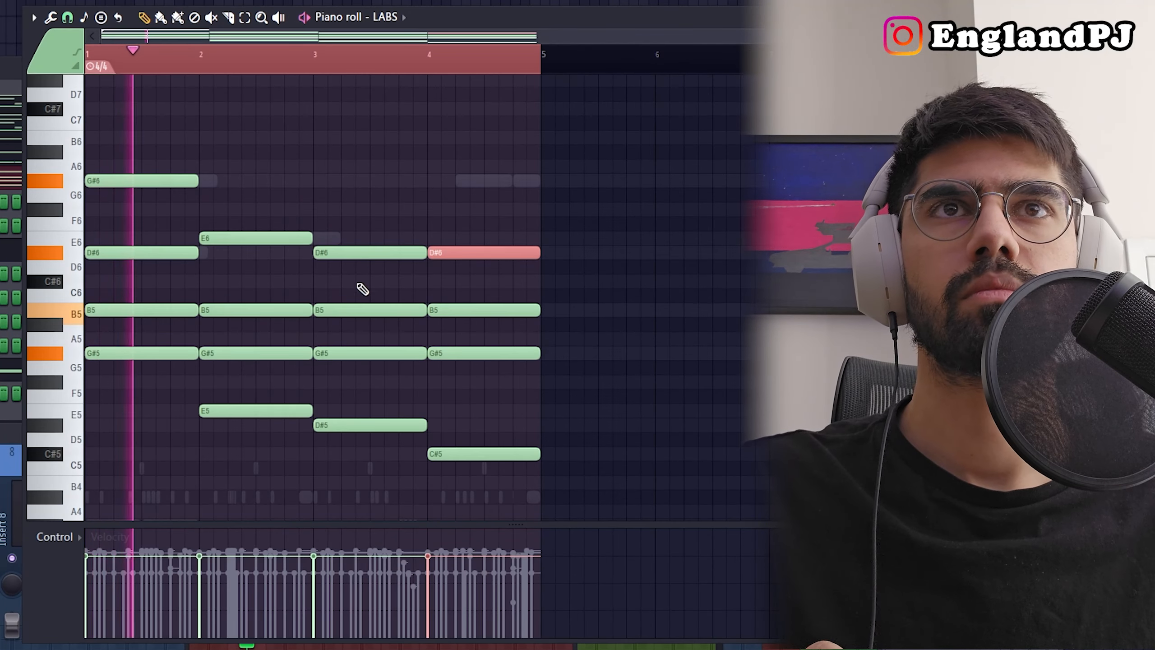
Select all the LABS chord notes and open the Strumizer for them, preserving the note ends.
key(ctrl+a)
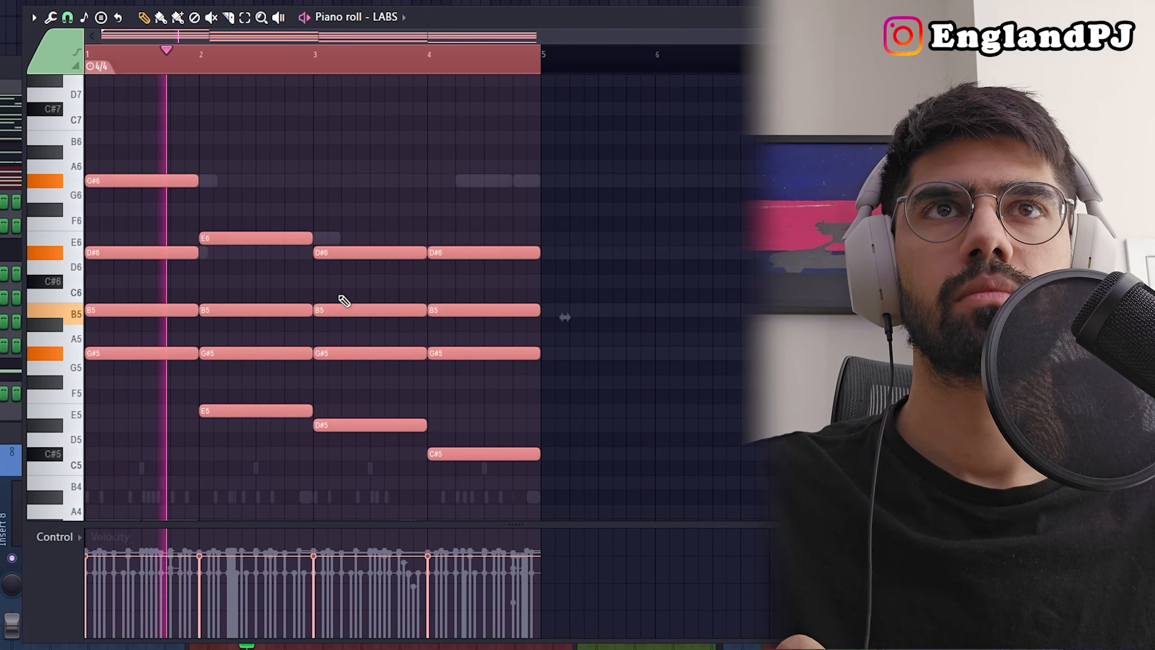
key(alt+s)
drag(208, 240, 468, 251)
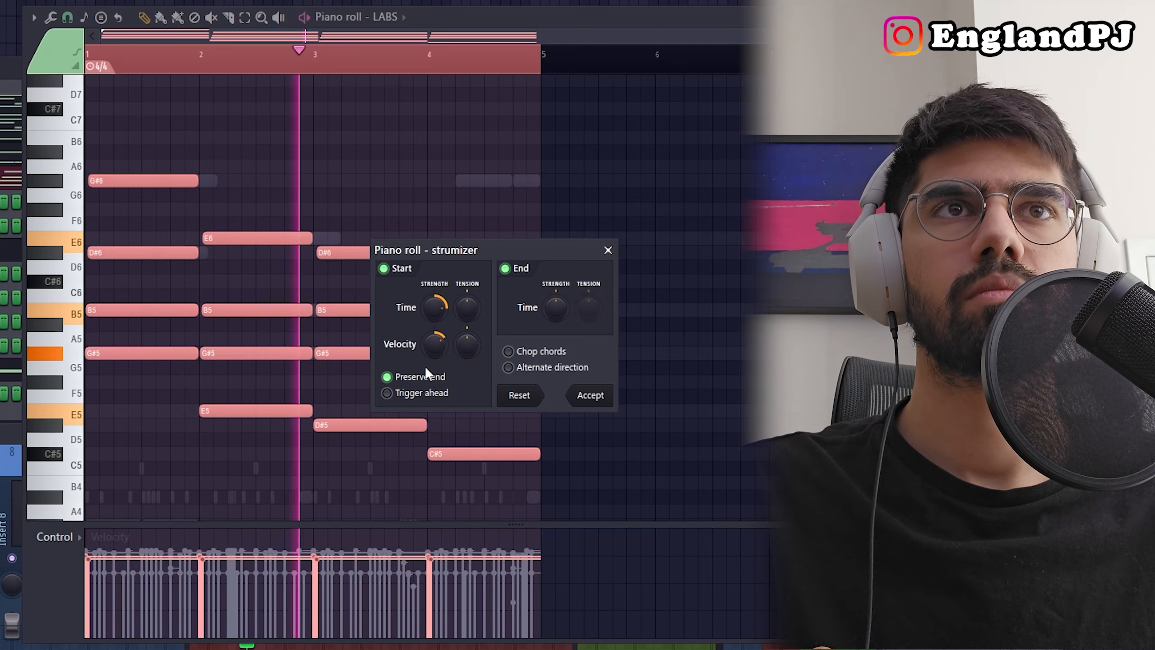